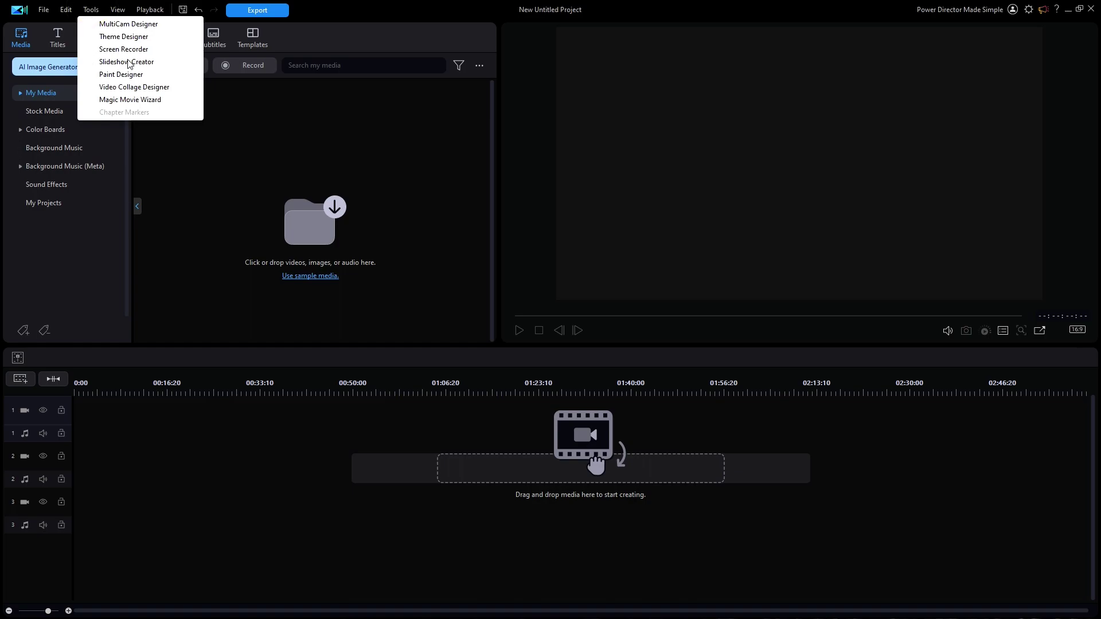
- Import the Main image folder into a new Slideshow Creator slideshow and reduce the size of the photo thumbnails
{"action": "left_click", "coordinate": [129, 62]}
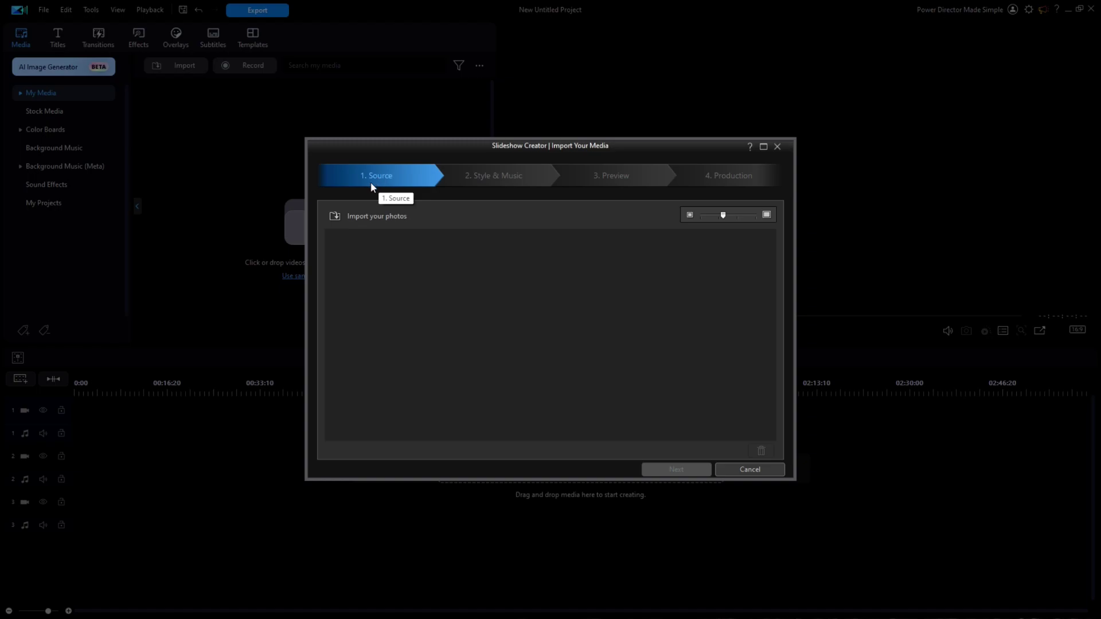
{"action": "left_click", "coordinate": [358, 214]}
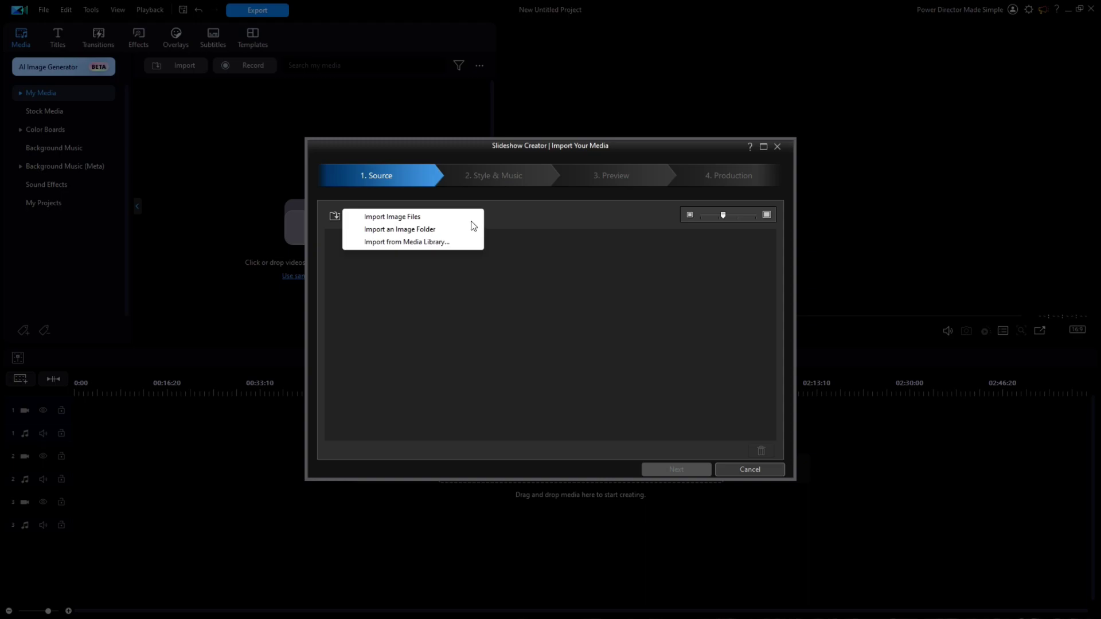
{"action": "left_click", "coordinate": [427, 230]}
{"action": "double_click", "coordinate": [486, 260]}
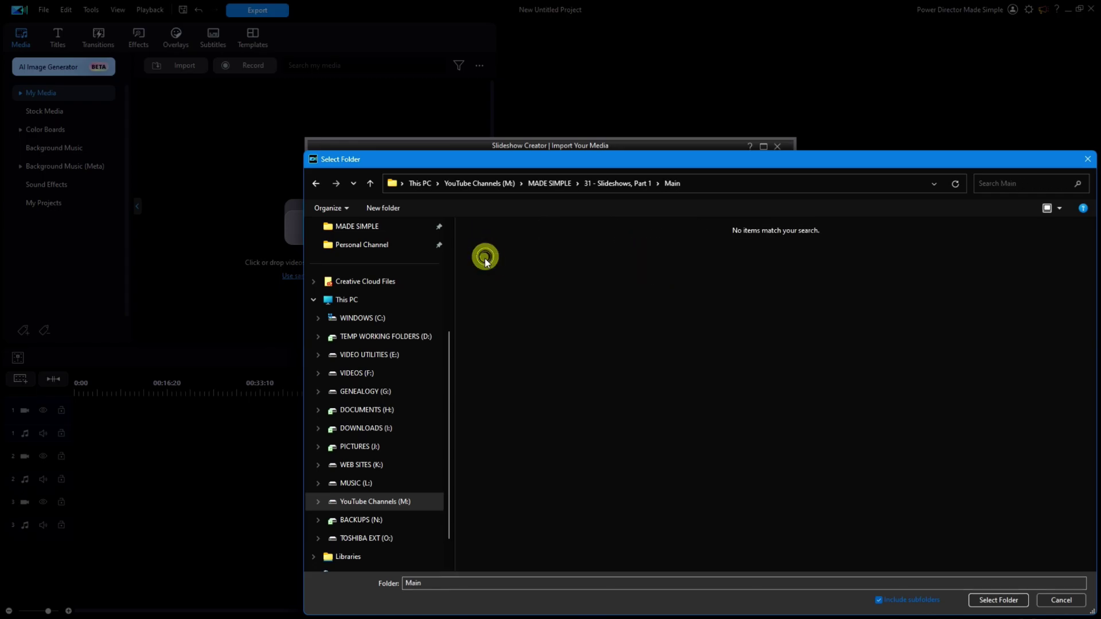
{"action": "left_click", "coordinate": [1001, 601]}
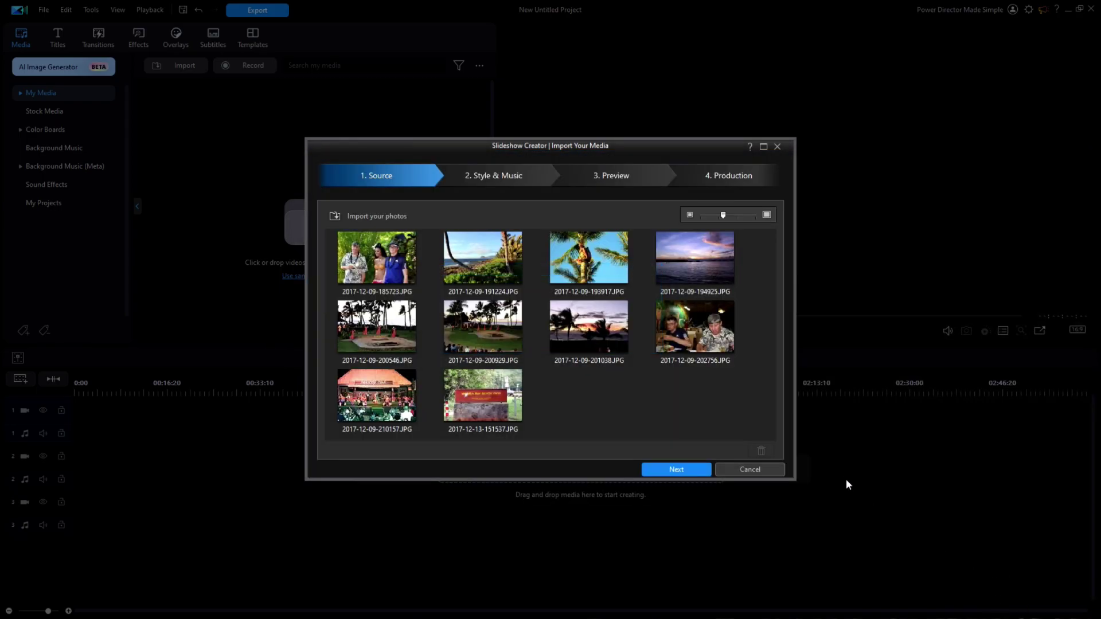
{"action": "left_click_drag", "start_coordinate": [724, 216], "coordinate": [752, 209]}
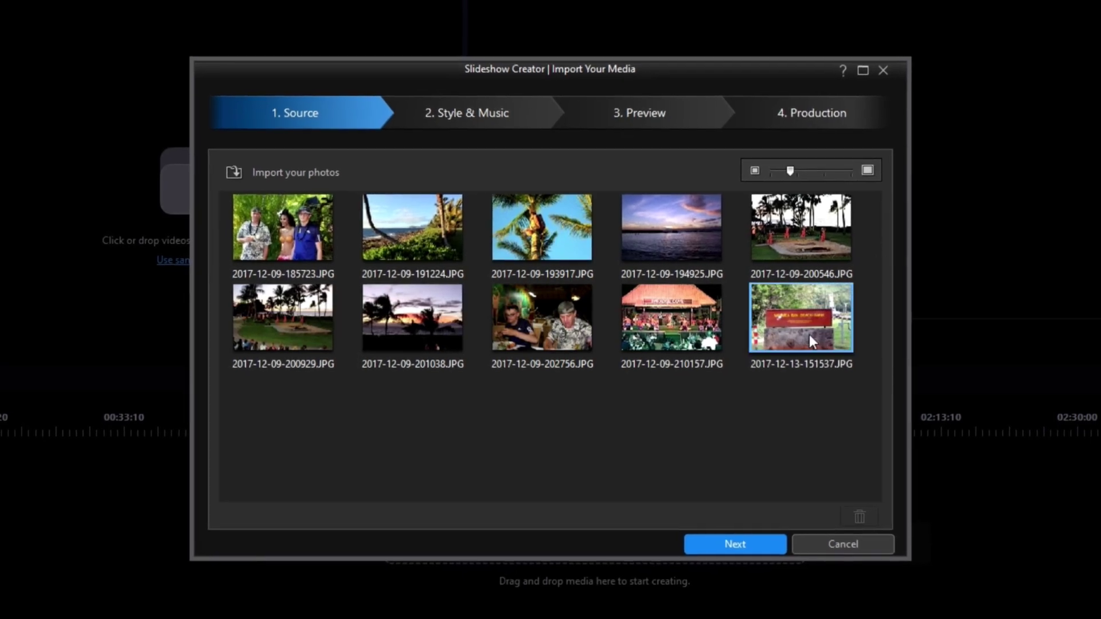
- Try moving the photo 2017-12-13-151537.JPG to fourth place in the sequence and return it to the end
{"action": "left_click_drag", "start_coordinate": [798, 321], "coordinate": [590, 248]}
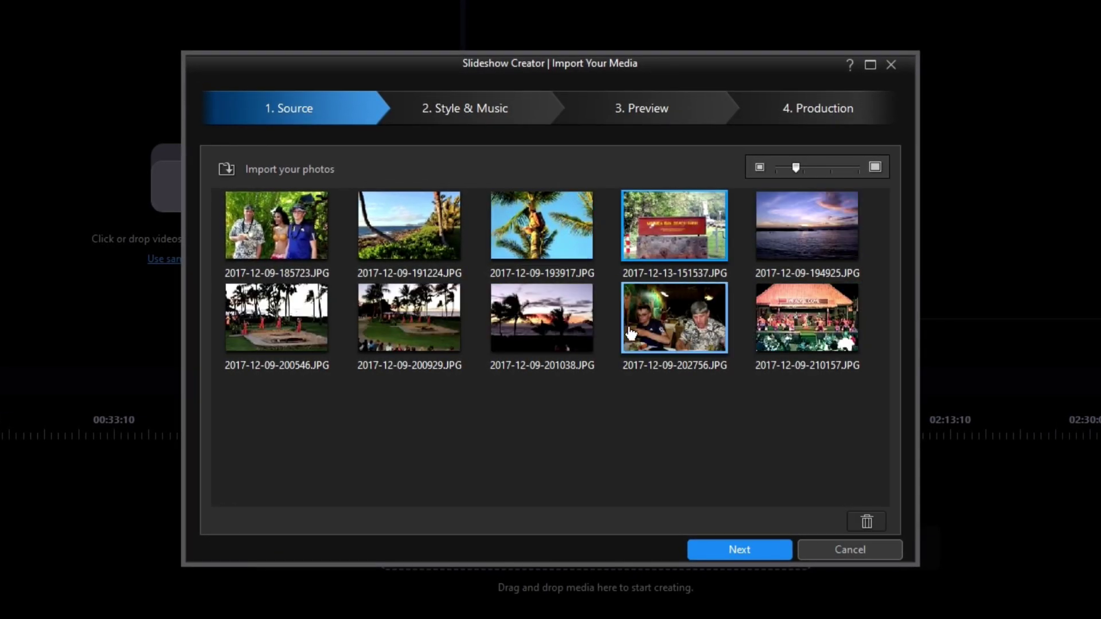
{"action": "left_click_drag", "start_coordinate": [670, 212], "coordinate": [745, 435]}
{"action": "left_click_drag", "start_coordinate": [678, 222], "coordinate": [866, 312]}
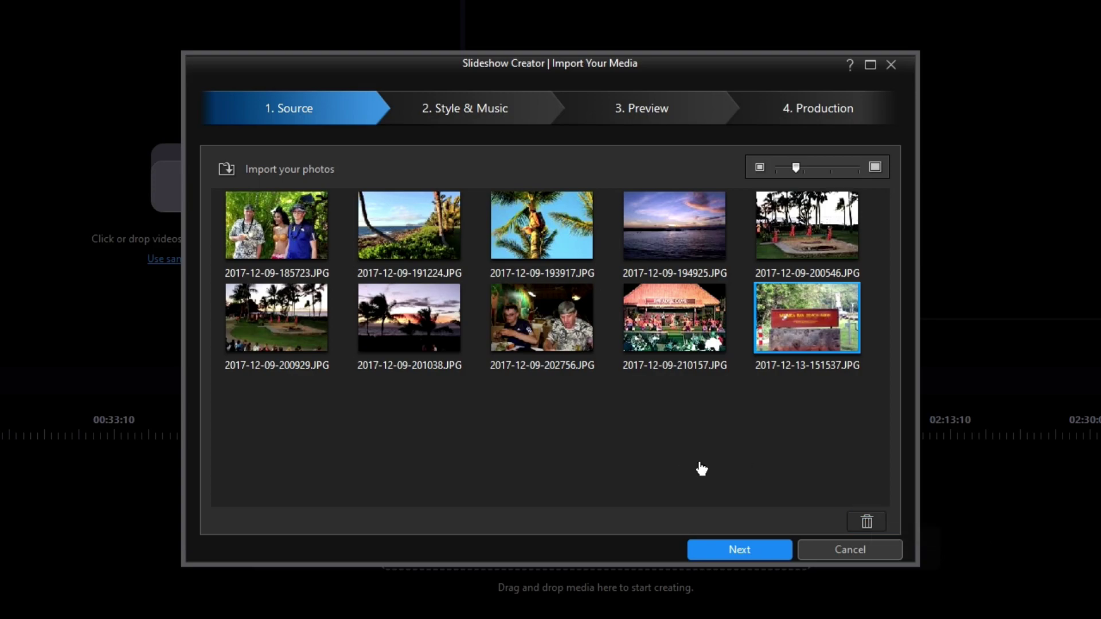
- Proceed to the slideshow styles, try Montage, Scrapbook, Collage and Camera, and settle on the Normal style
{"action": "left_click", "coordinate": [739, 549]}
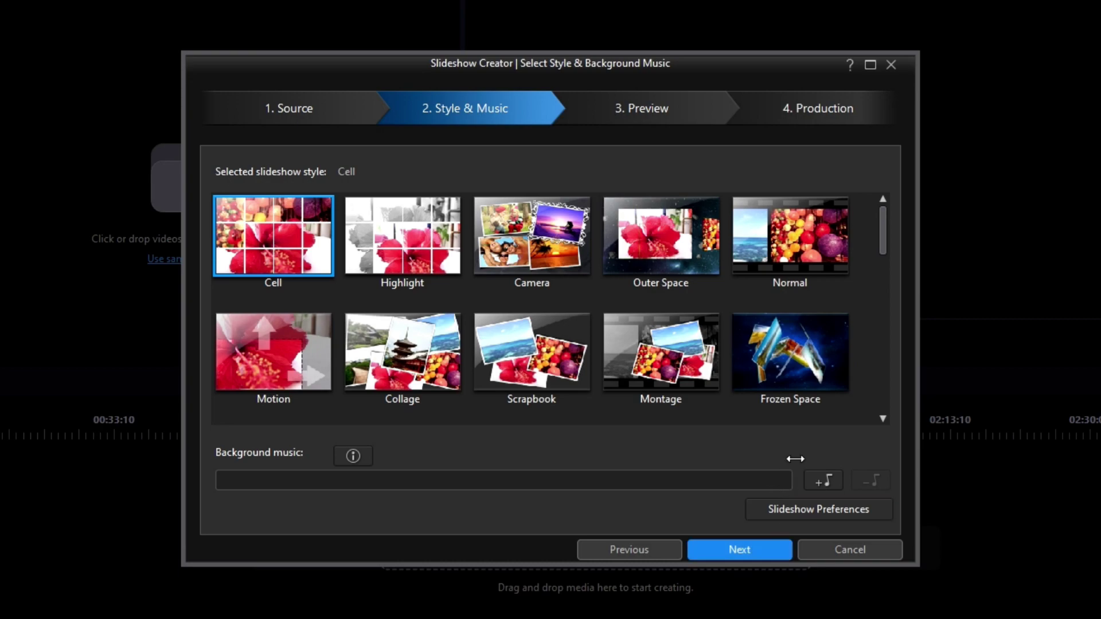
{"action": "left_click", "coordinate": [664, 364]}
{"action": "left_click", "coordinate": [559, 361]}
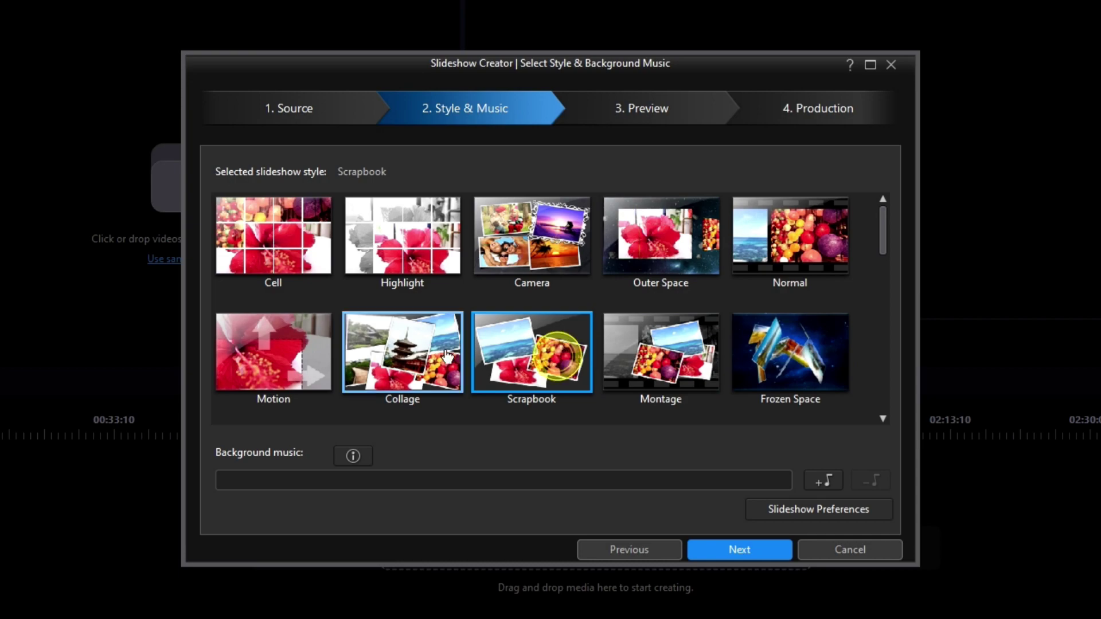
{"action": "left_click", "coordinate": [403, 359]}
{"action": "left_click", "coordinate": [573, 233]}
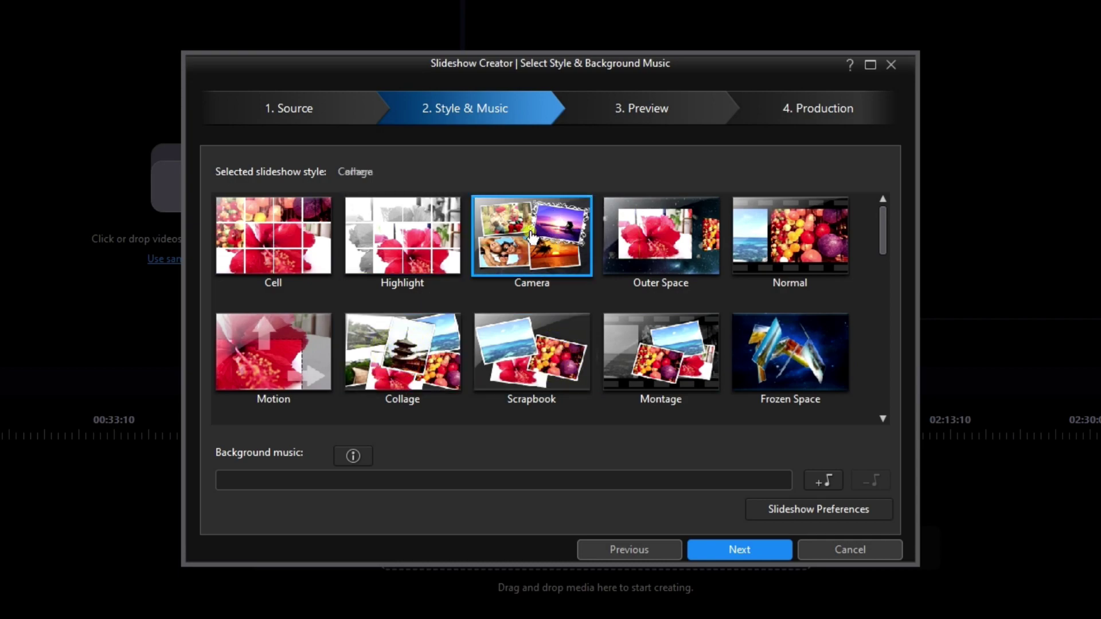
{"action": "mouse_move", "coordinate": [880, 226]}
{"action": "left_mouse_down"}
{"action": "mouse_move", "coordinate": [881, 389]}
{"action": "mouse_move", "coordinate": [880, 220]}
{"action": "left_mouse_up"}
{"action": "left_click", "coordinate": [784, 234]}
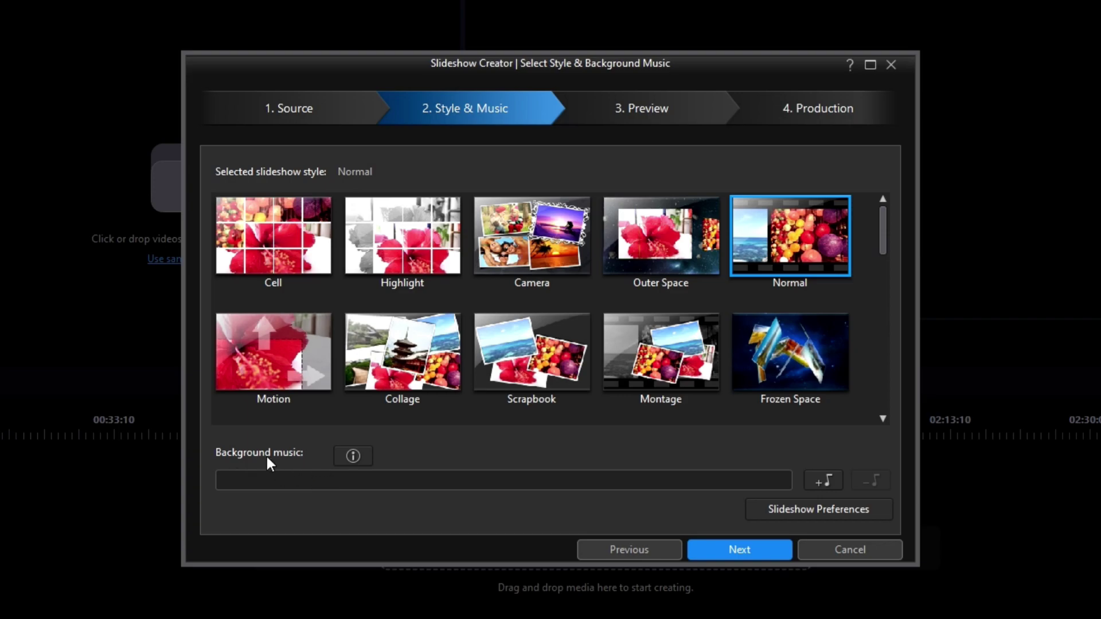
- Add Lost In The Moment (Instrumental) from Meta's Atmospheric genre as background music after listening to a sample of it
{"action": "left_click", "coordinate": [825, 480]}
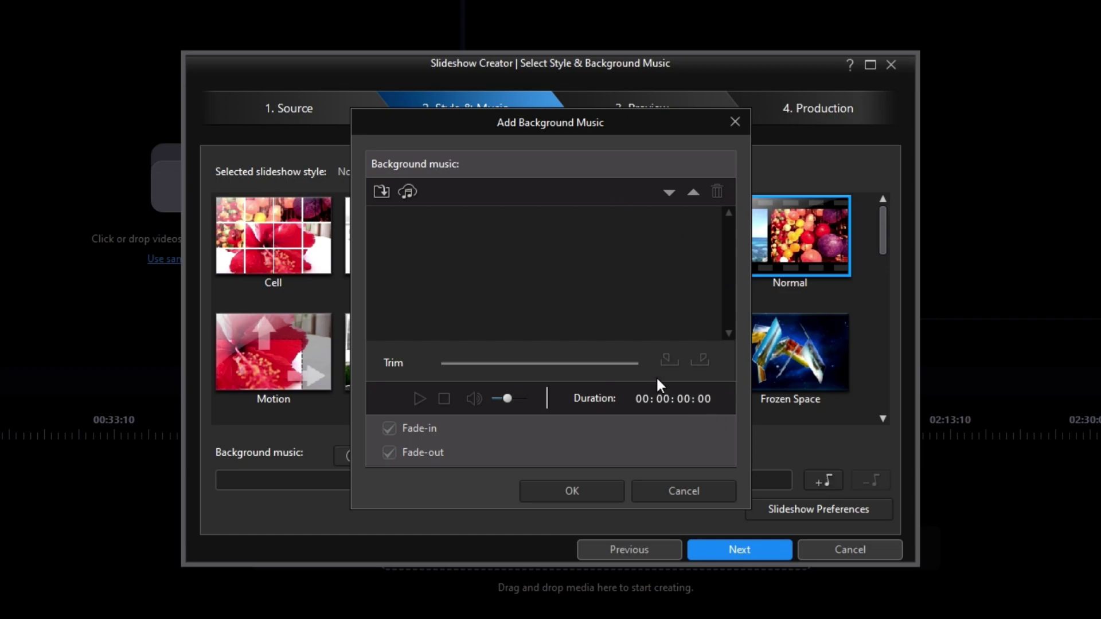
{"action": "left_click", "coordinate": [409, 190]}
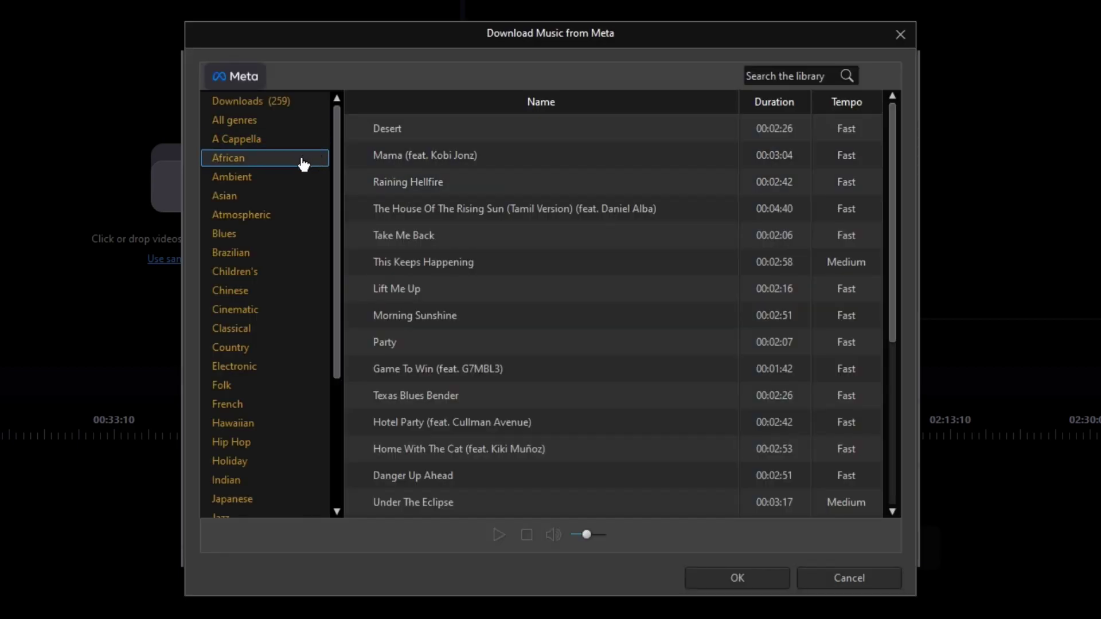
{"action": "left_click", "coordinate": [242, 216]}
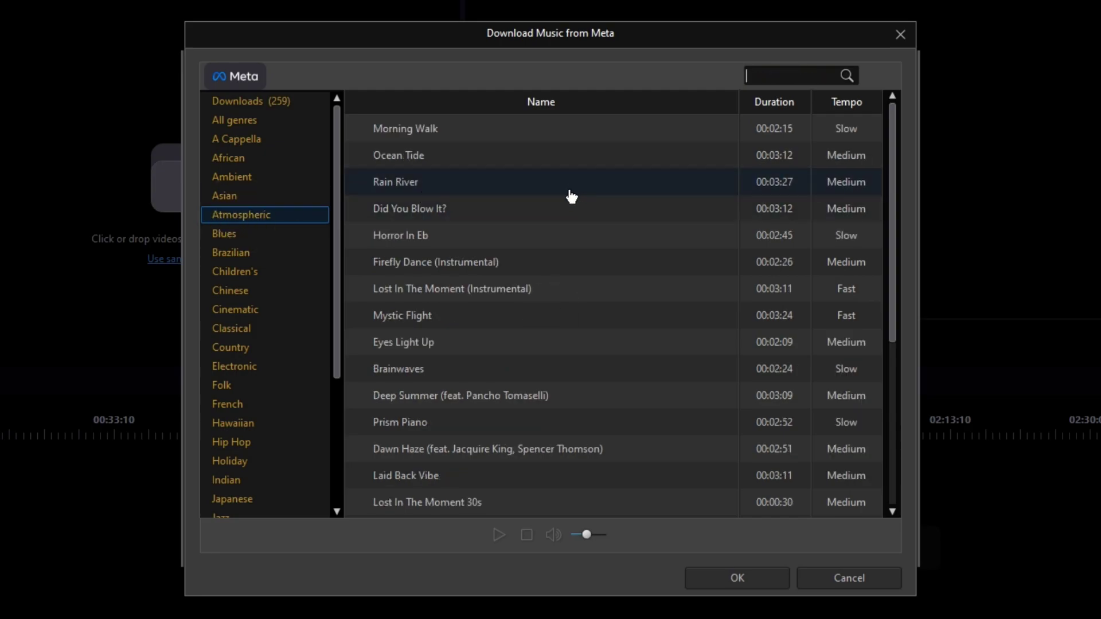
{"action": "left_click", "coordinate": [431, 290]}
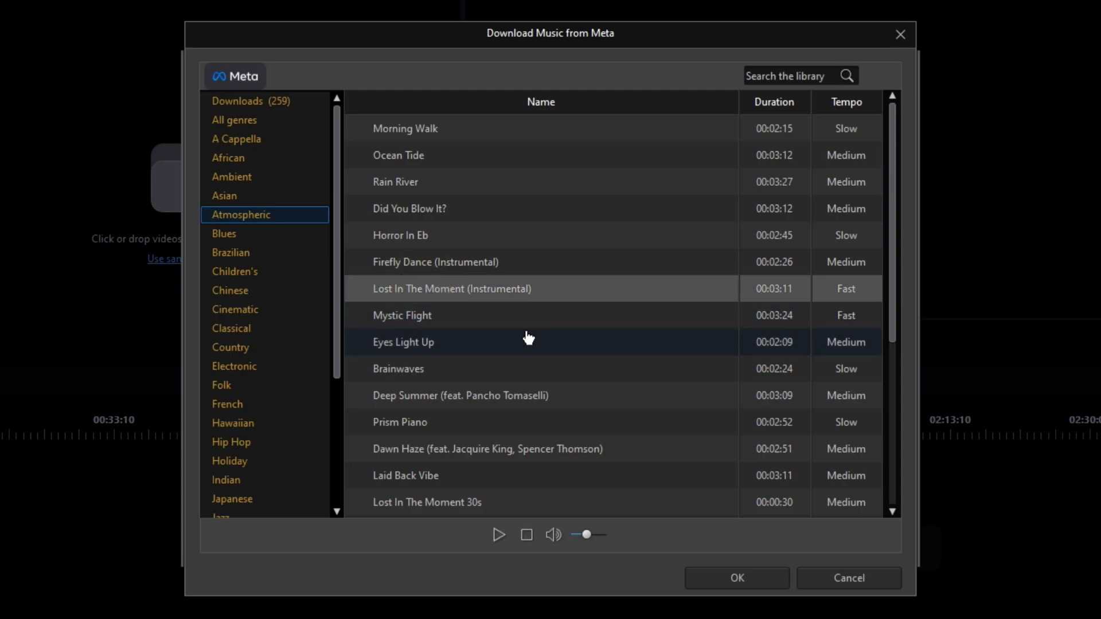
{"action": "left_click", "coordinate": [499, 536]}
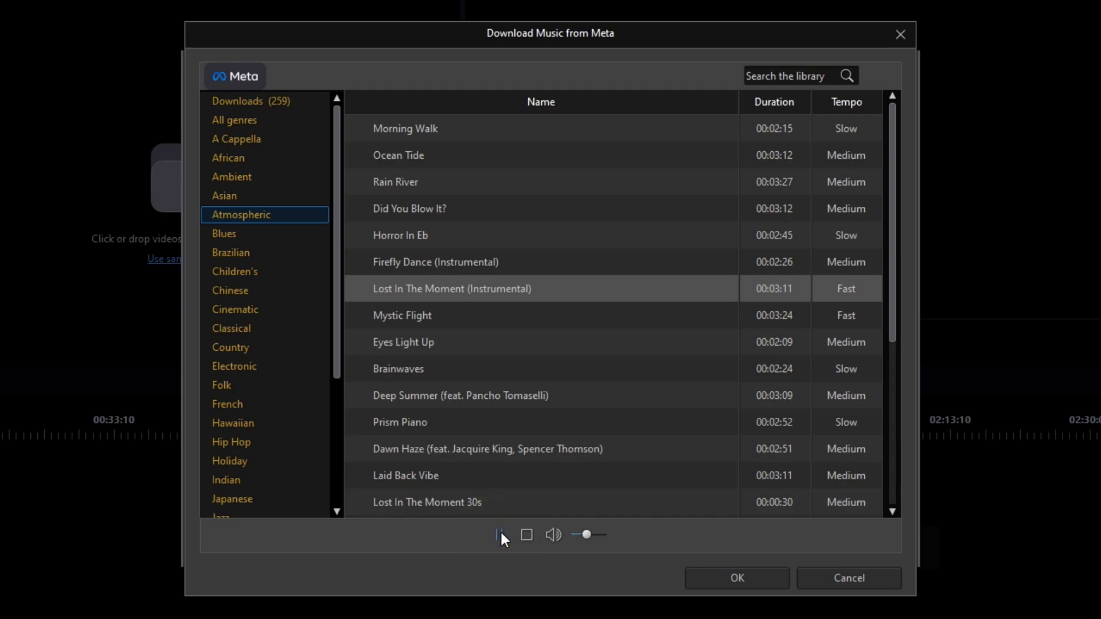
{"action": "left_click", "coordinate": [525, 536]}
{"action": "left_click", "coordinate": [749, 575]}
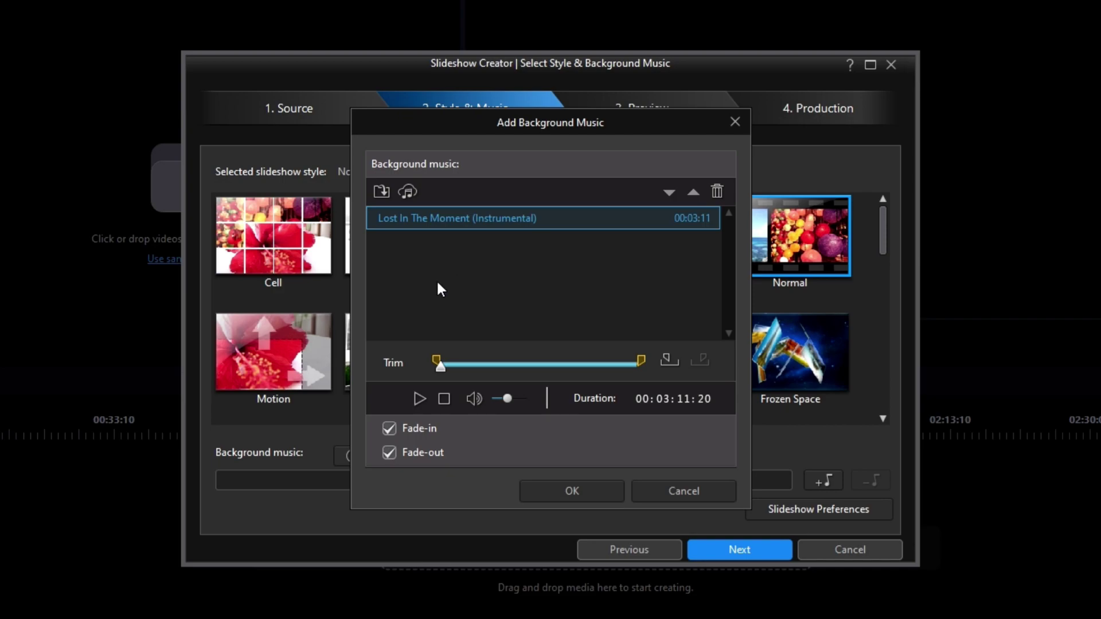
{"action": "left_click", "coordinate": [591, 492]}
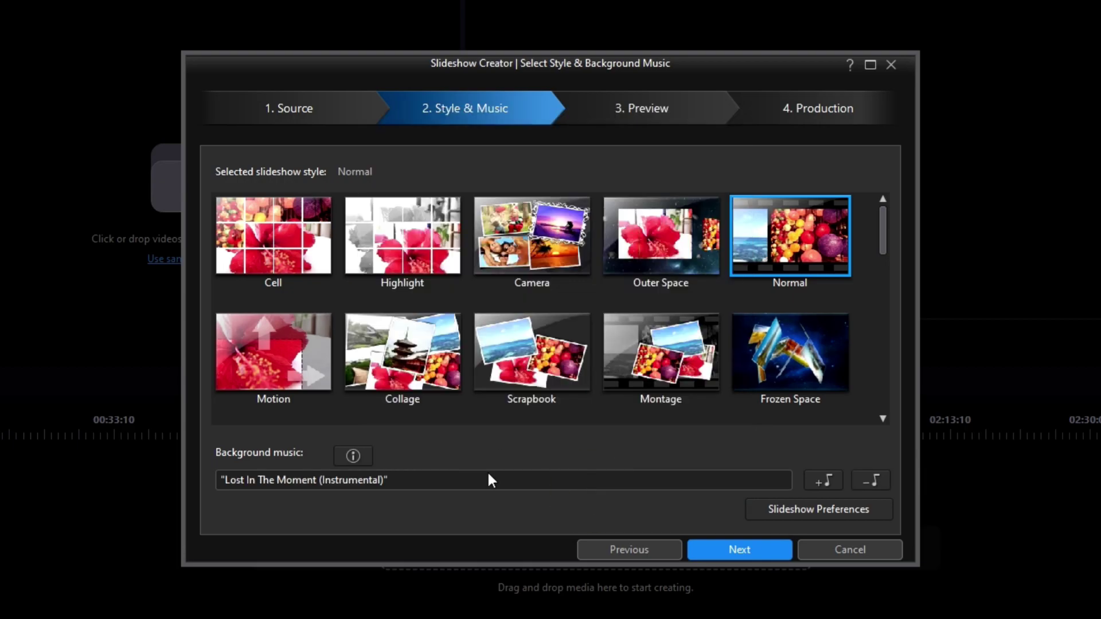
- Confirm the preferences Fit music to photos and Timeline order, and trim the end of the background track to about 50 seconds
{"action": "left_click", "coordinate": [826, 511]}
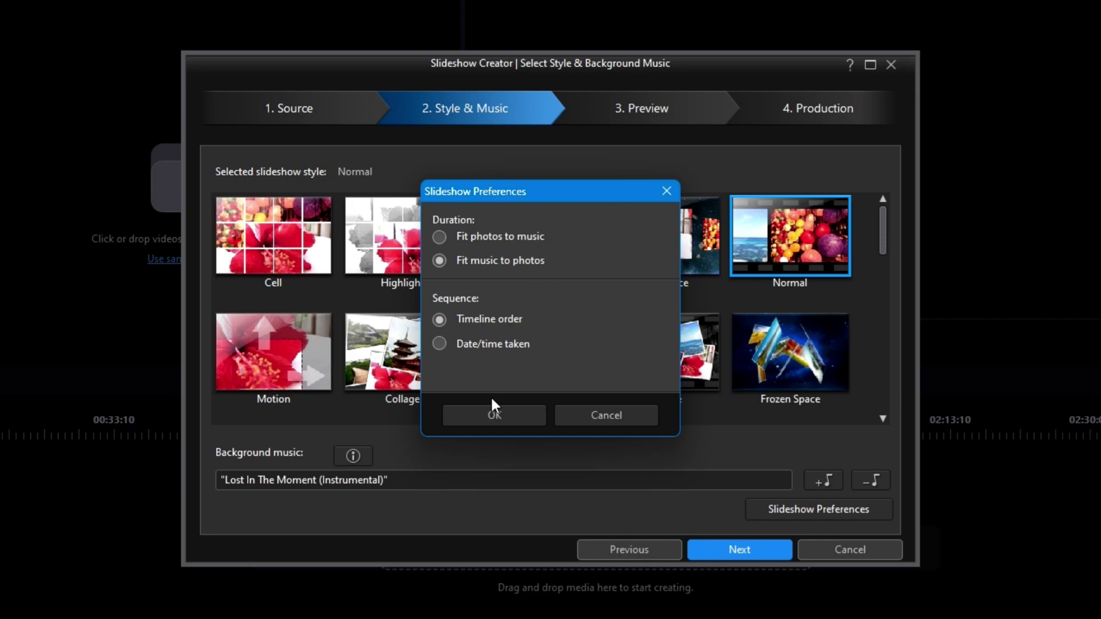
{"action": "left_click", "coordinate": [495, 417]}
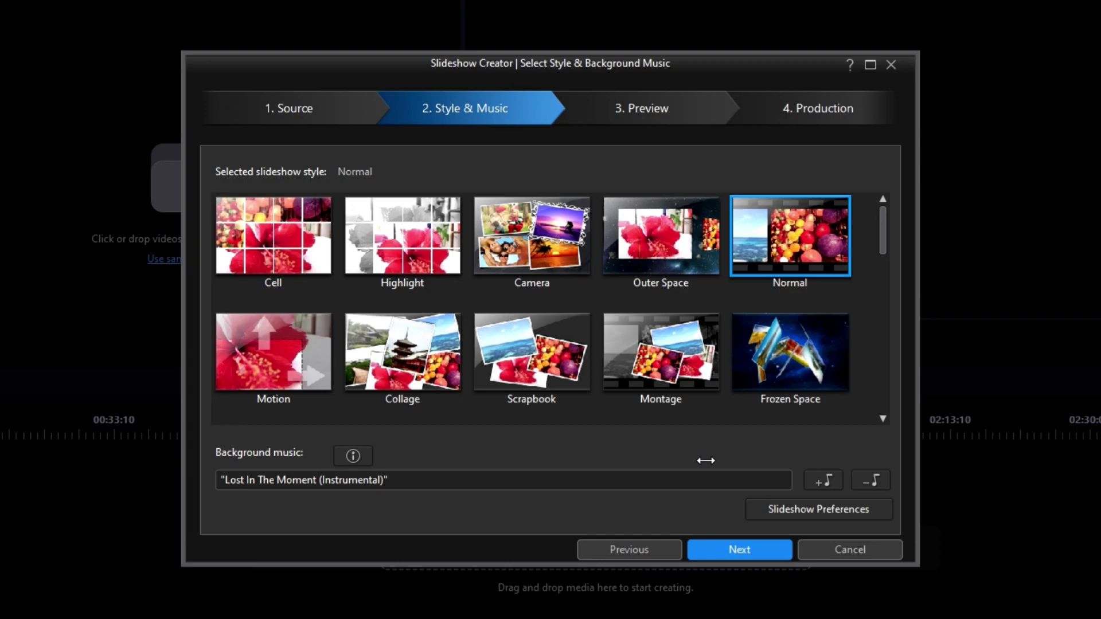
{"action": "left_click", "coordinate": [829, 480]}
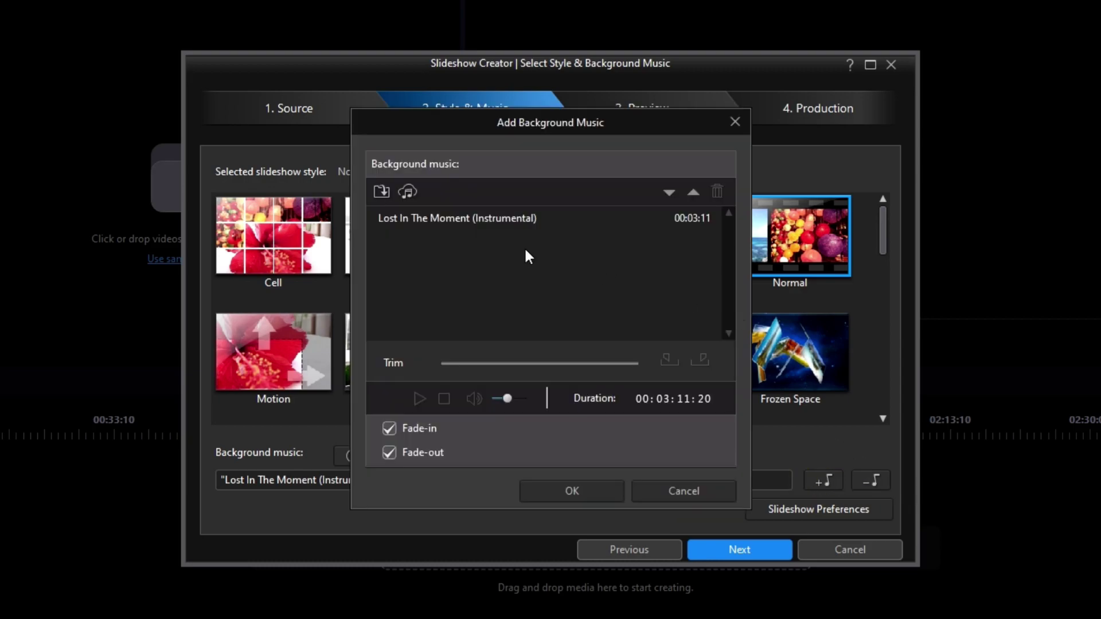
{"action": "left_click", "coordinate": [474, 218]}
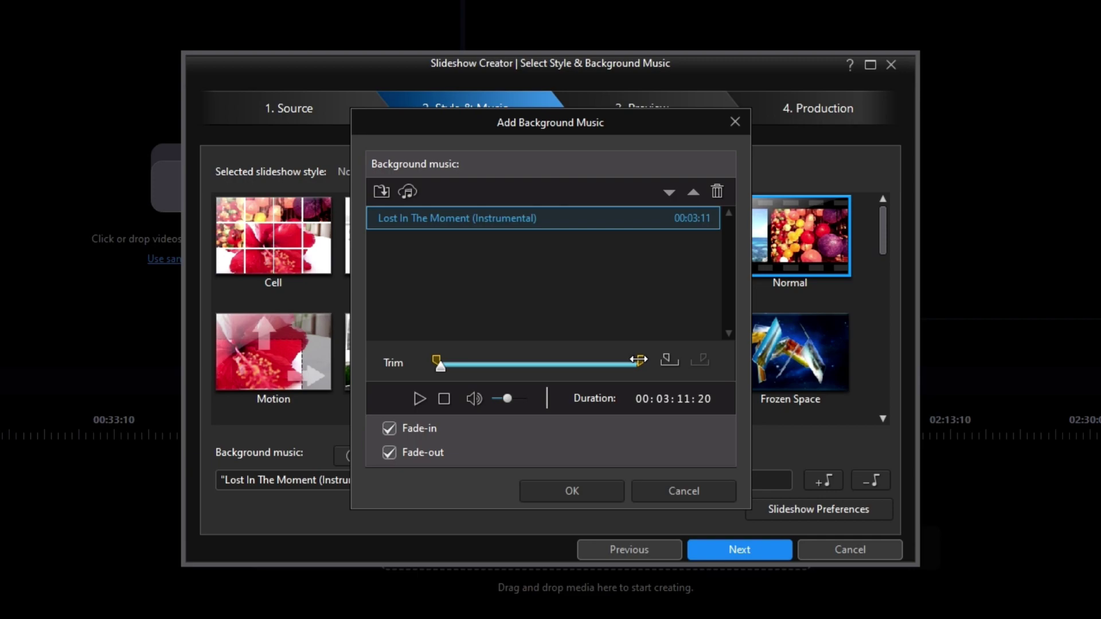
{"action": "left_click_drag", "start_coordinate": [638, 359], "coordinate": [495, 359]}
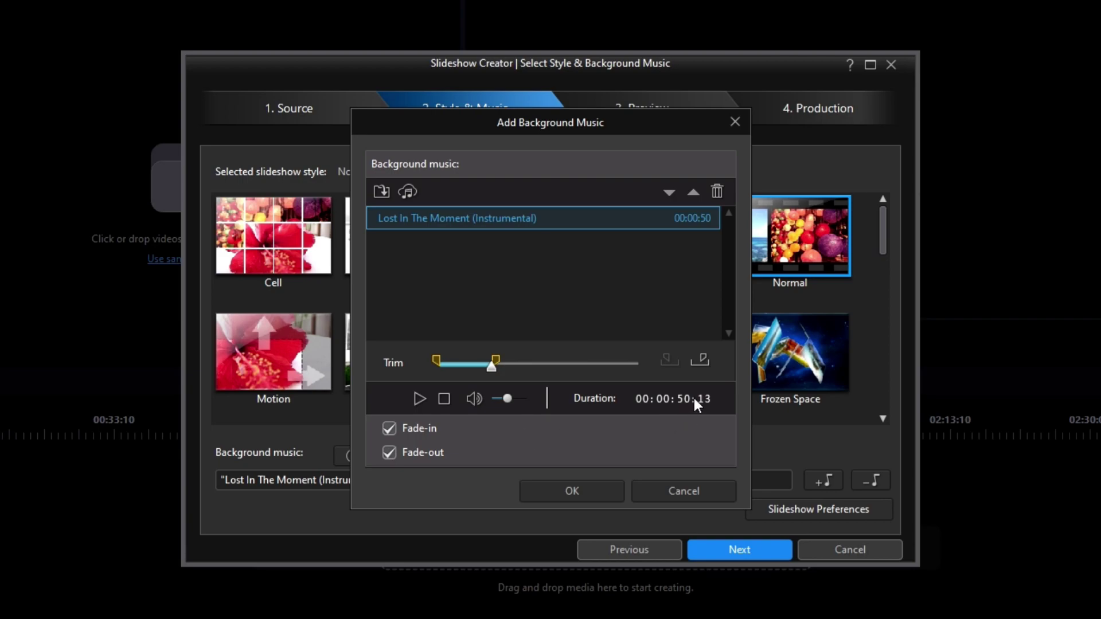
{"action": "left_click", "coordinate": [584, 493]}
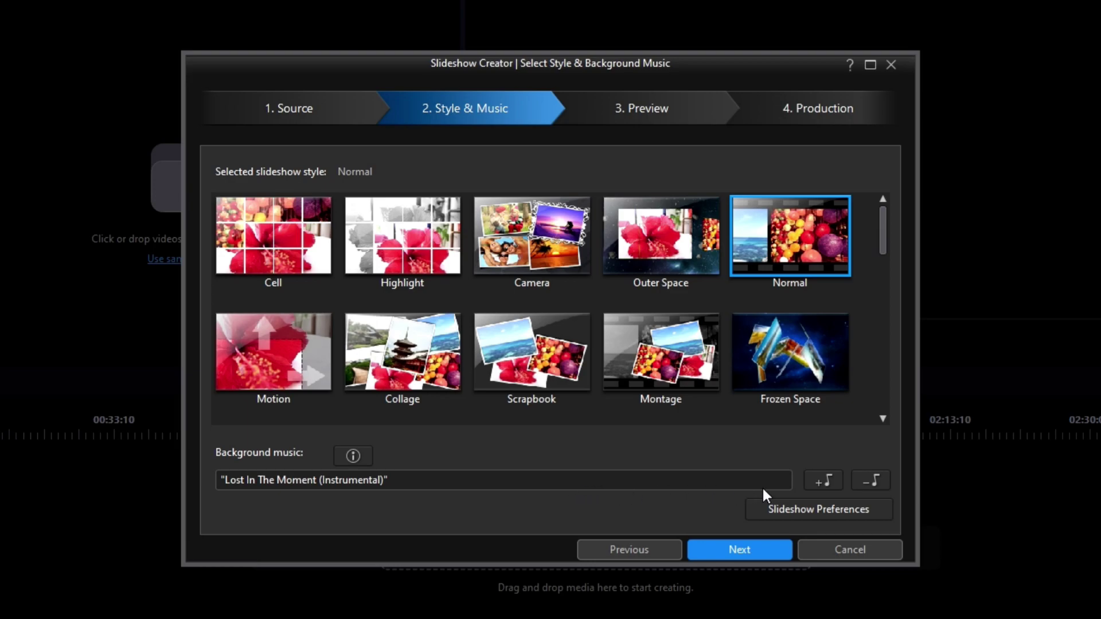
- Set the slideshow duration to fit photos to music, and check the preview's end point before playing it from the start
{"action": "left_click", "coordinate": [805, 510]}
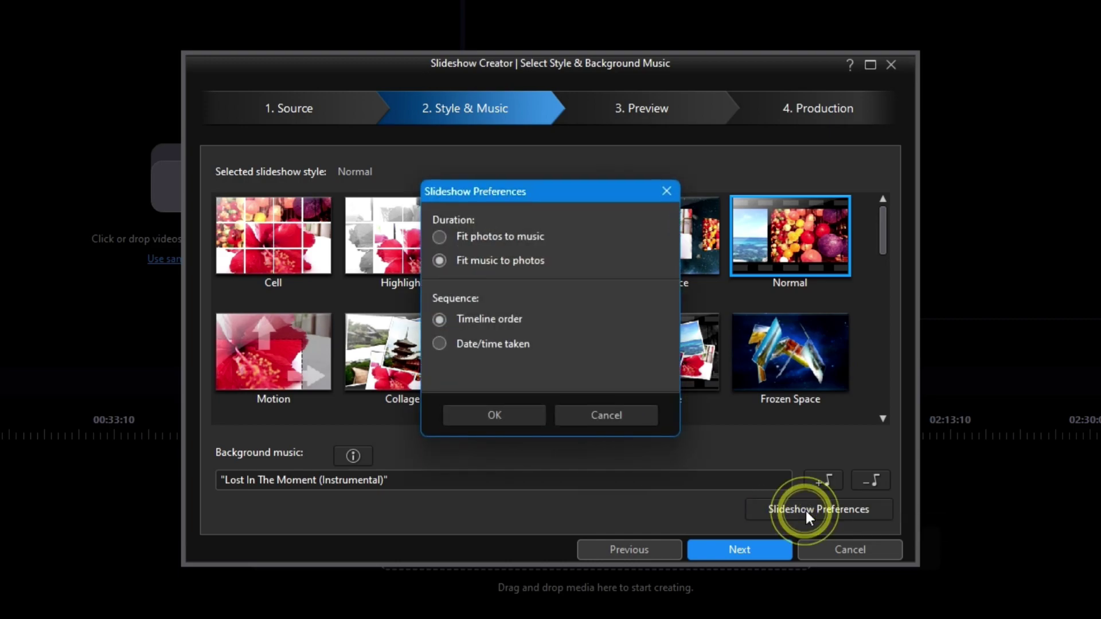
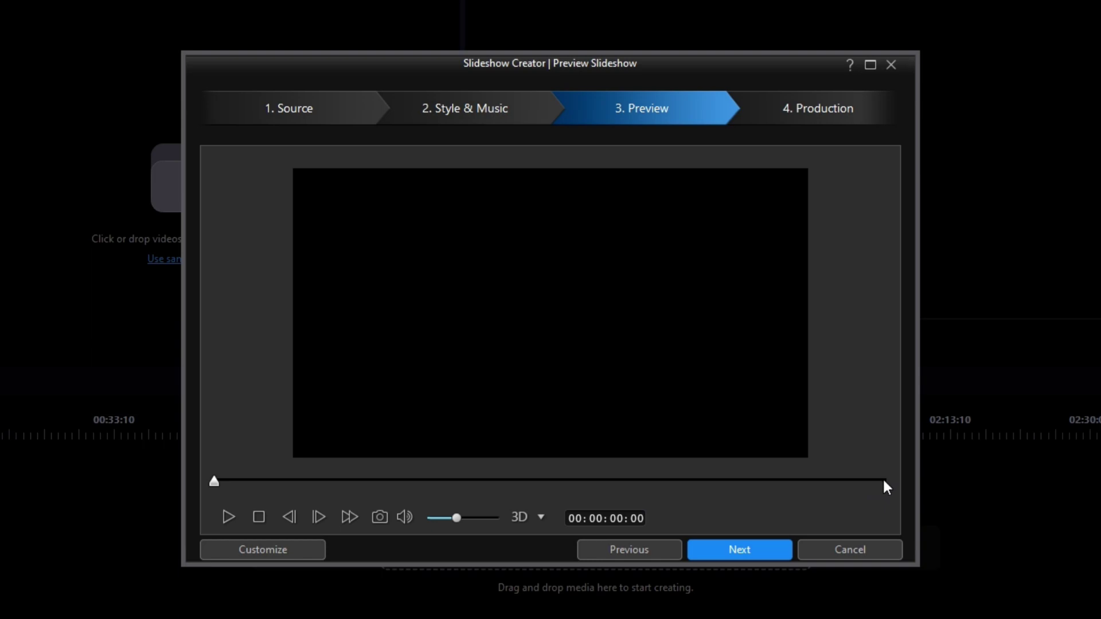
{"action": "left_click", "coordinate": [886, 481]}
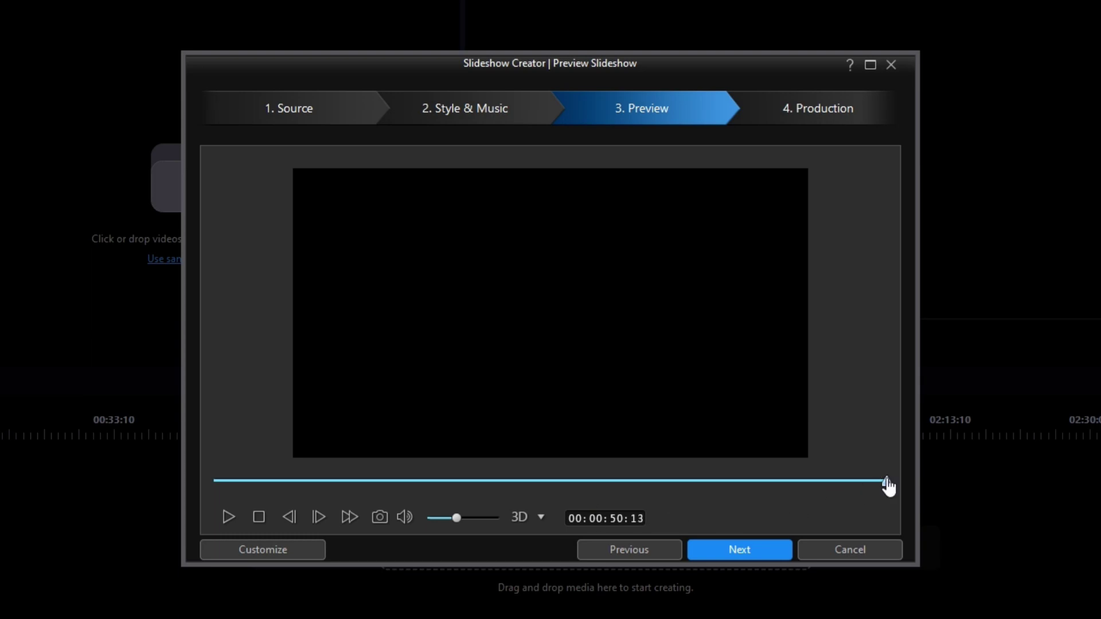
{"action": "left_click_drag", "start_coordinate": [888, 481], "coordinate": [184, 485]}
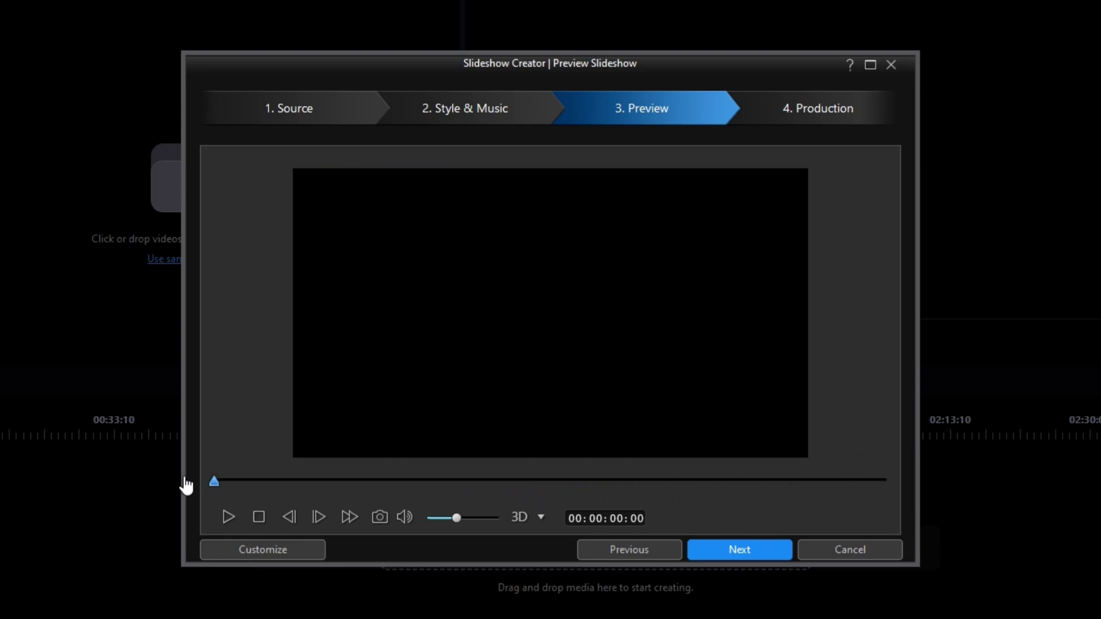
{"action": "left_click", "coordinate": [230, 518]}
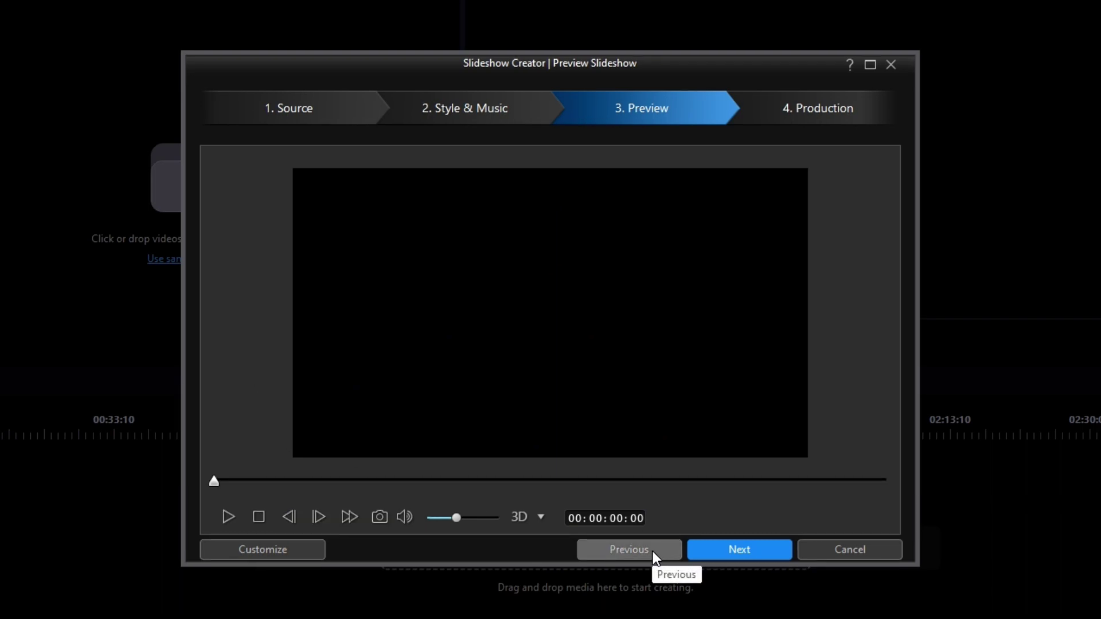
- Switch the slideshow style to Frozen Space and confirm its preferences with Fit photos to music, Timeline order and Detect faces
{"action": "left_click", "coordinate": [636, 552]}
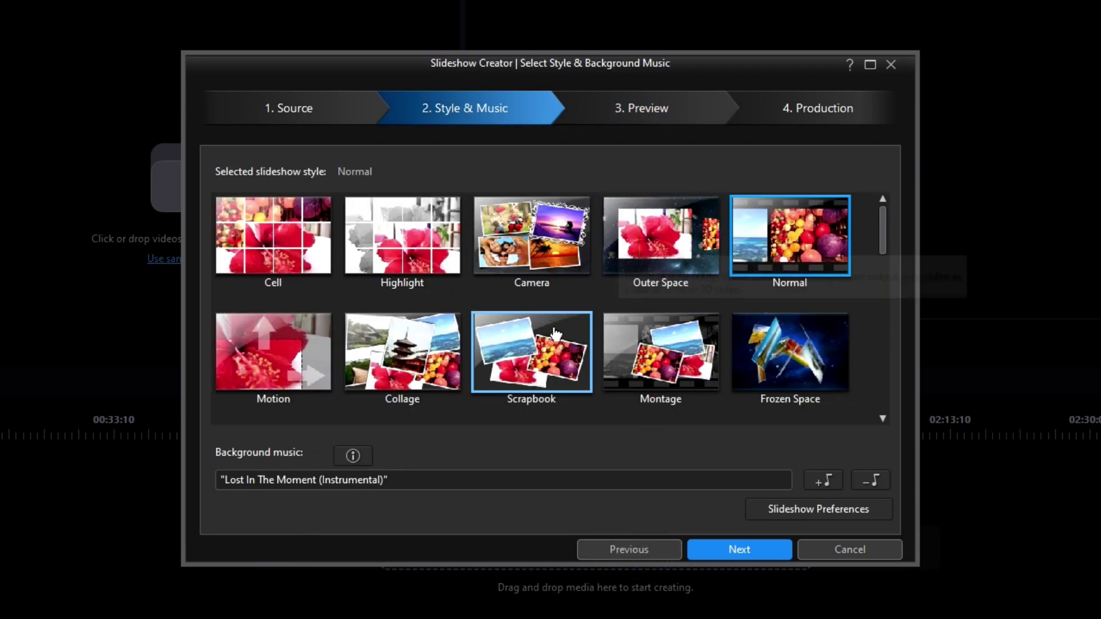
{"action": "left_click", "coordinate": [809, 362]}
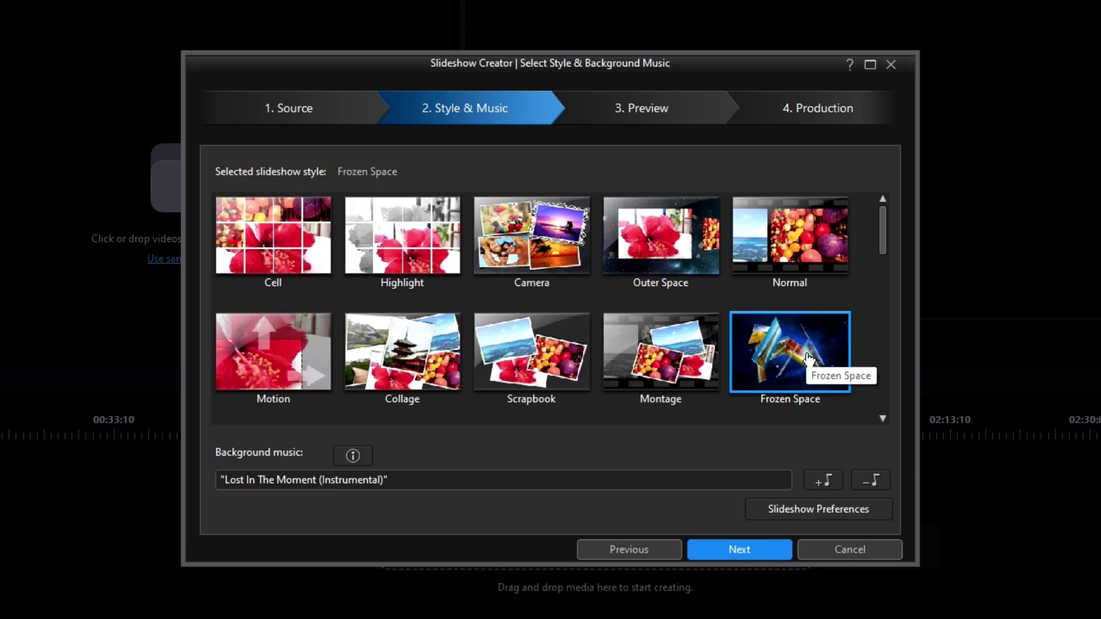
{"action": "left_click", "coordinate": [824, 480]}
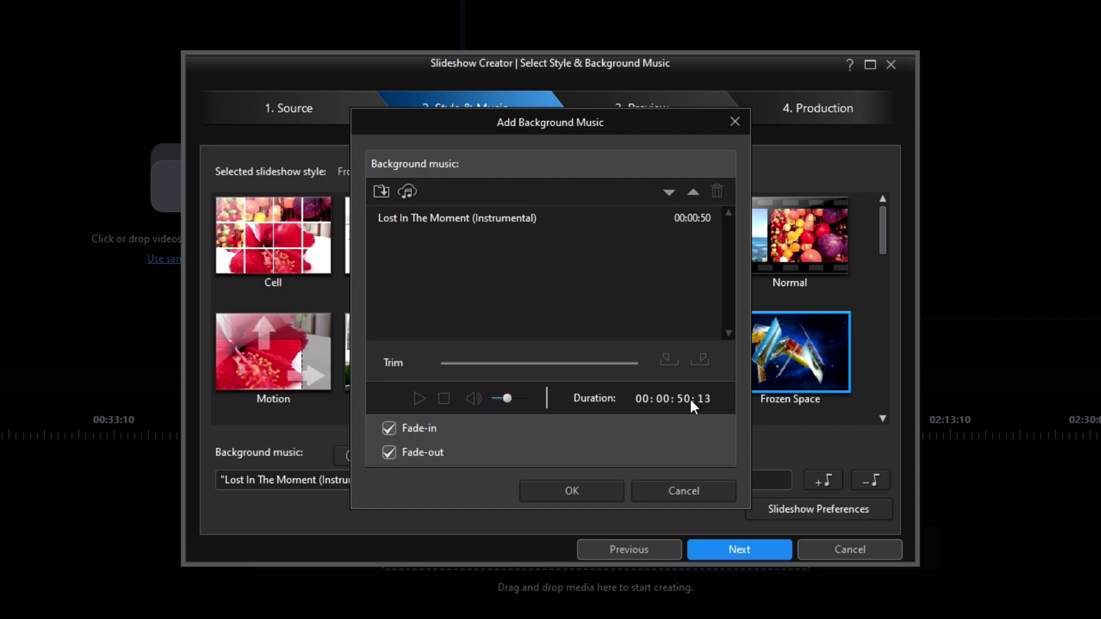
{"action": "left_click", "coordinate": [481, 220]}
{"action": "left_click", "coordinate": [580, 491]}
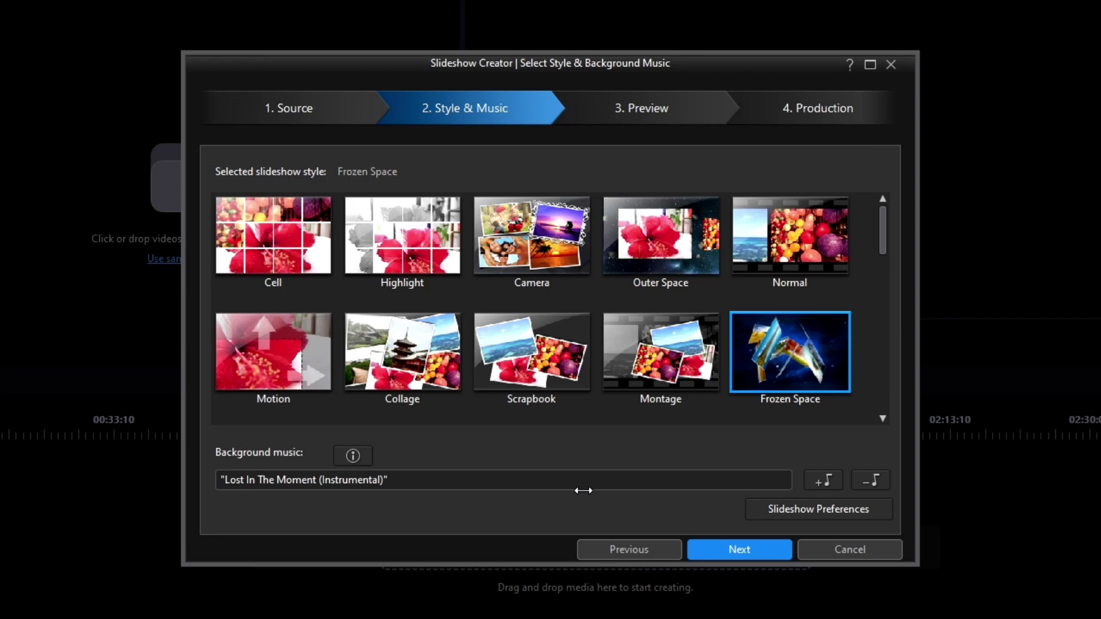
{"action": "left_click", "coordinate": [832, 509]}
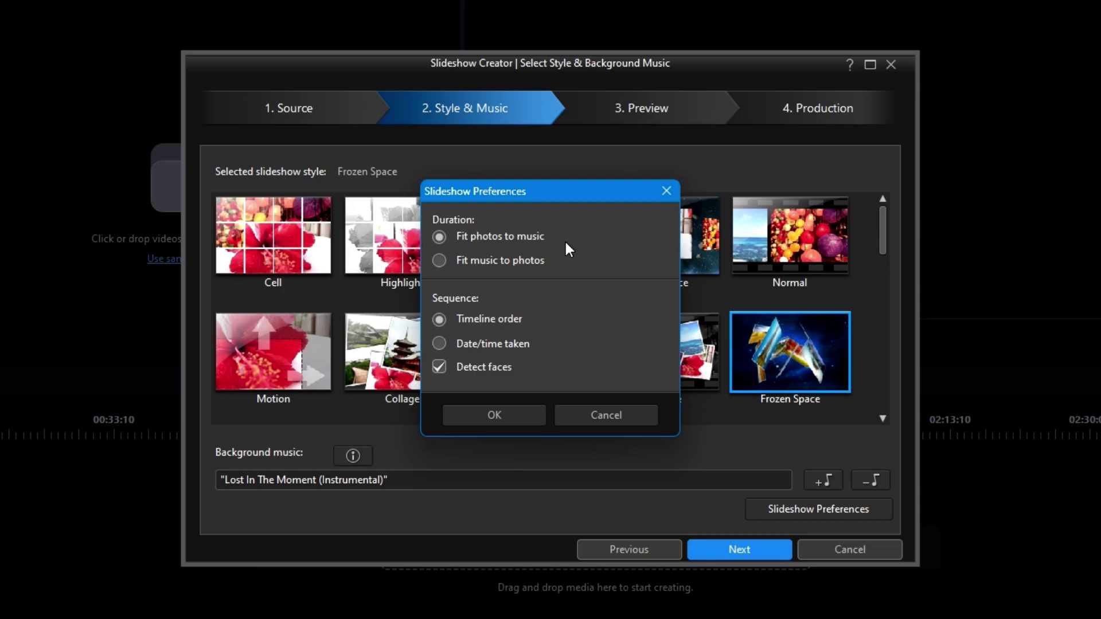
{"action": "left_click", "coordinate": [506, 416]}
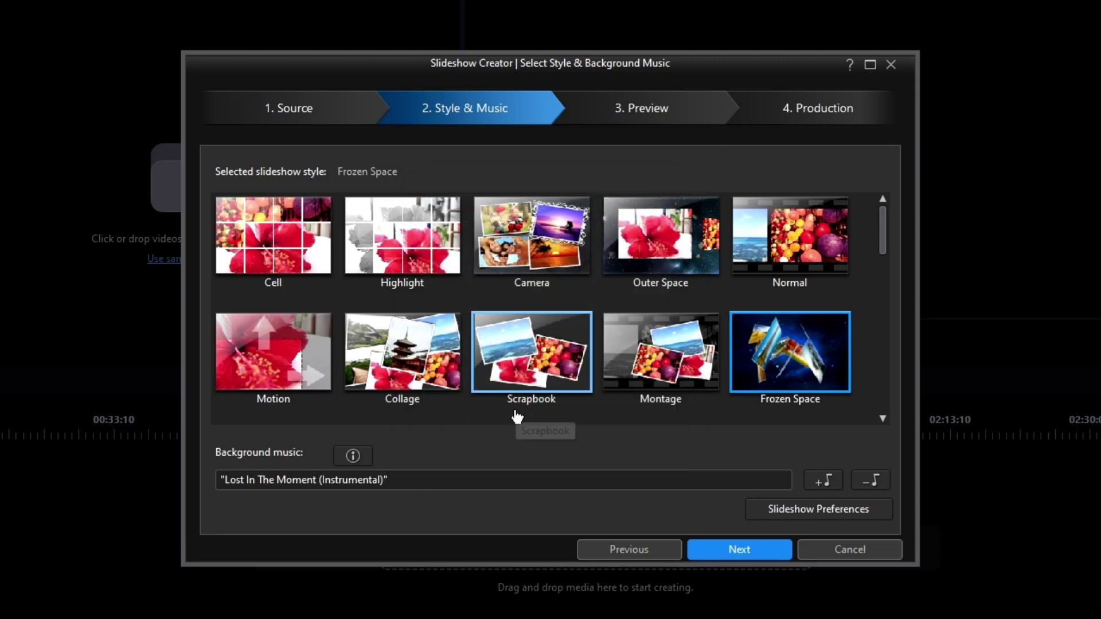
- Generate the preview of the Frozen Space slideshow and play it from the start, skipping ahead toward the end
{"action": "left_click", "coordinate": [749, 556]}
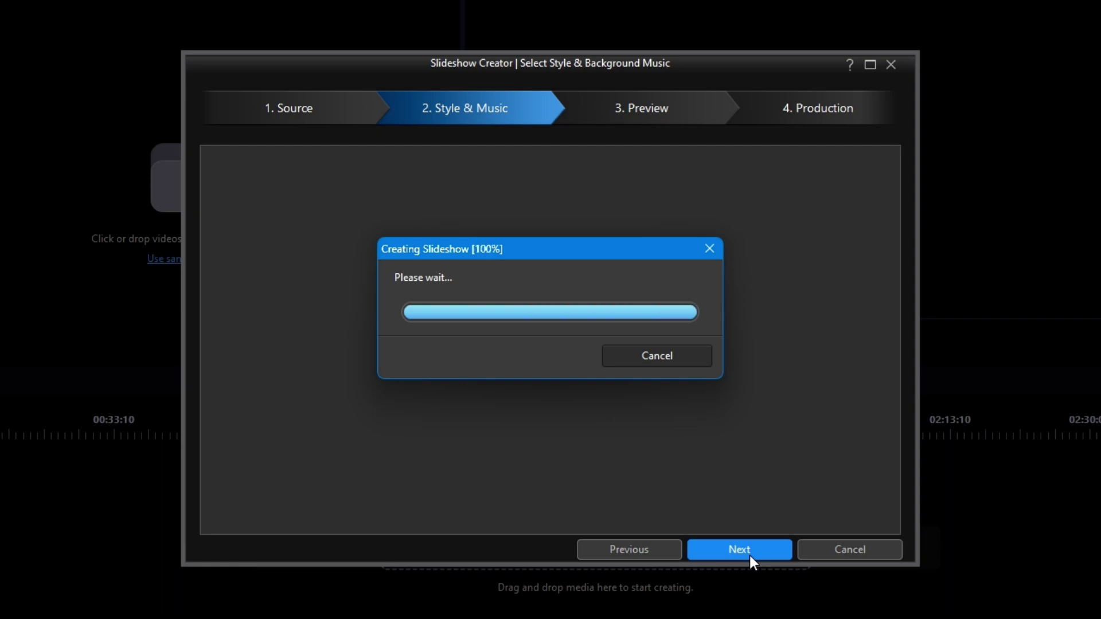
{"action": "left_click", "coordinate": [225, 517]}
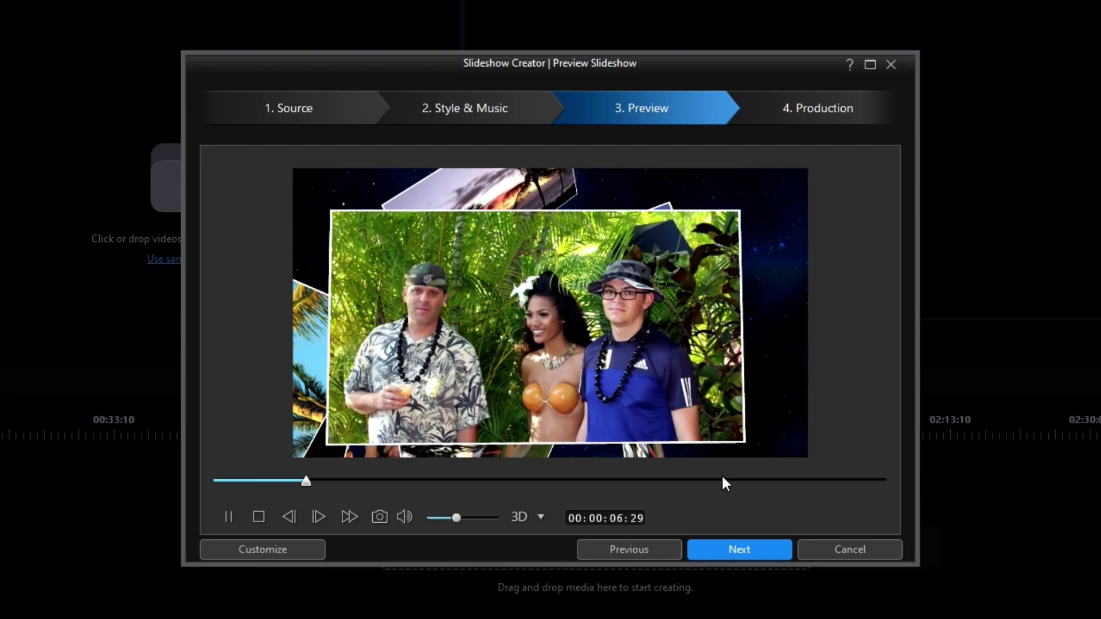
{"action": "left_click", "coordinate": [787, 480]}
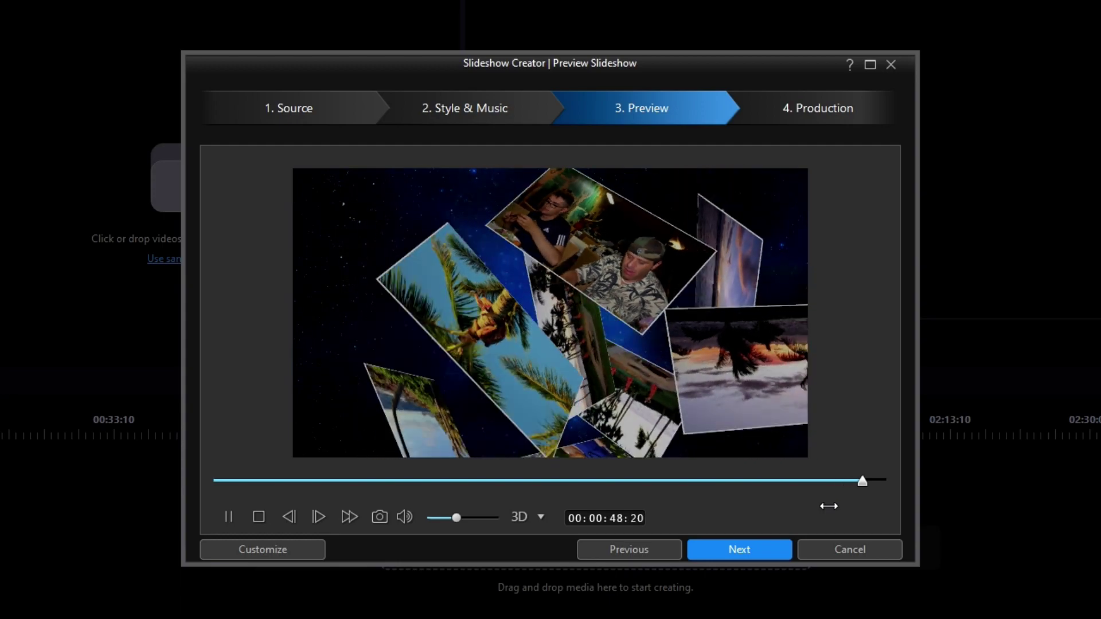
- Customize the slideshow by cropping the first photo more tightly around the three people, and accept the change
{"action": "left_click", "coordinate": [267, 548]}
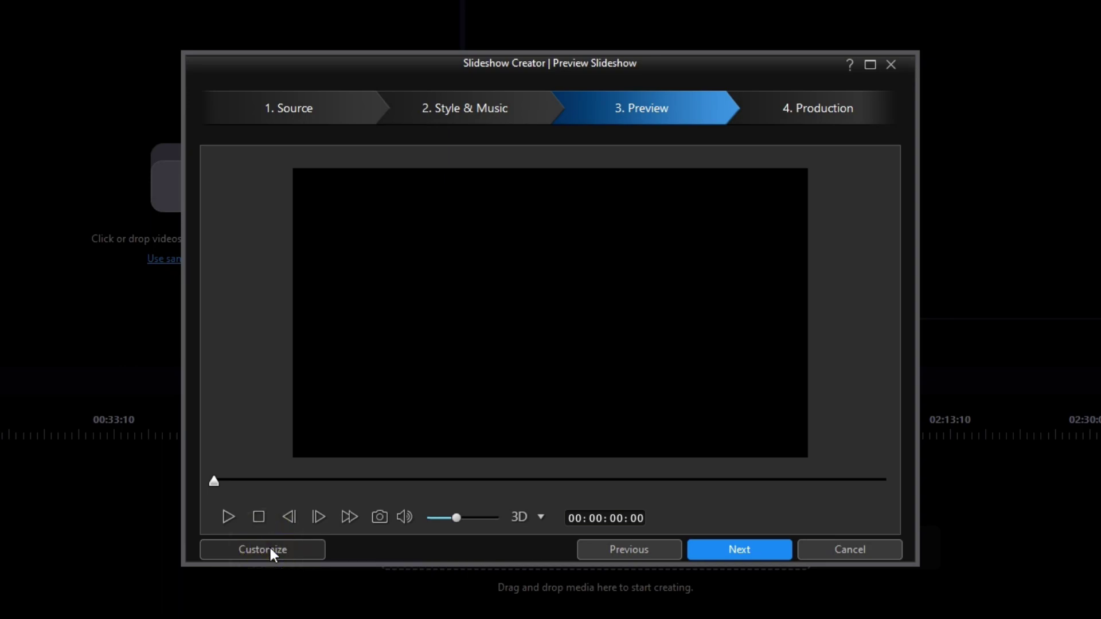
{"action": "left_click", "coordinate": [267, 549]}
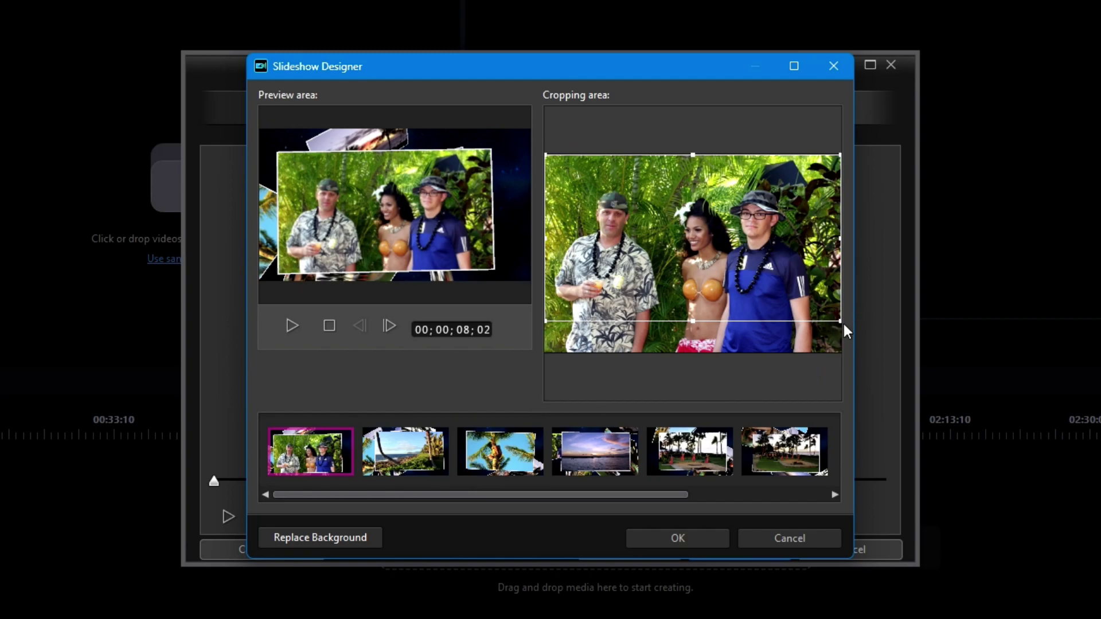
{"action": "left_click_drag", "start_coordinate": [840, 322], "coordinate": [758, 277]}
{"action": "left_click_drag", "start_coordinate": [641, 208], "coordinate": [674, 213]}
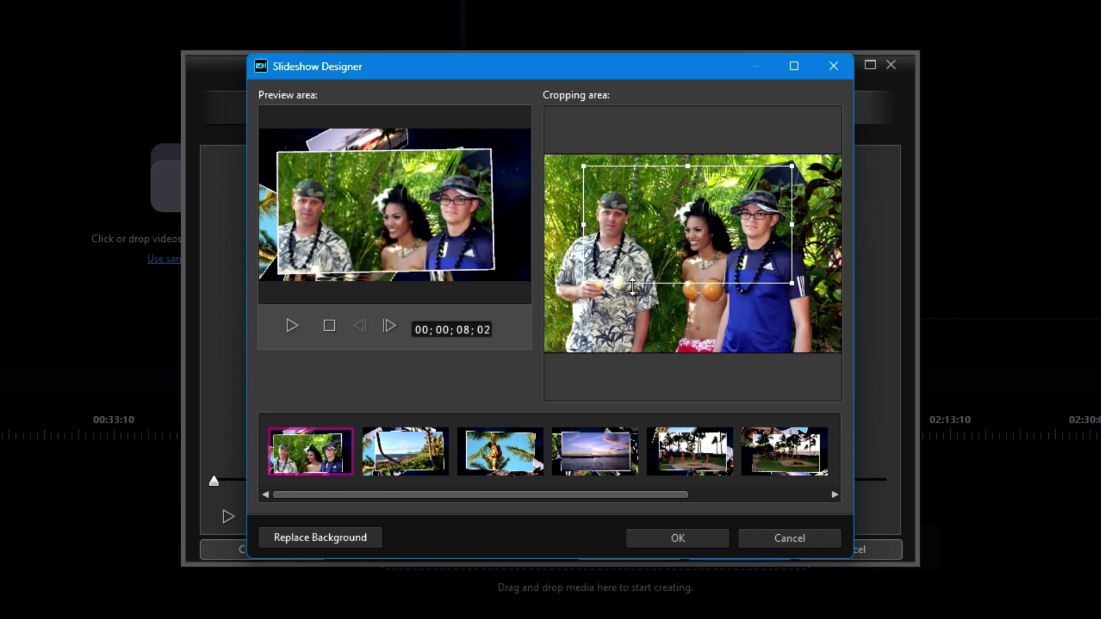
{"action": "left_click_drag", "start_coordinate": [584, 282], "coordinate": [561, 317]}
{"action": "left_click_drag", "start_coordinate": [667, 245], "coordinate": [688, 248]}
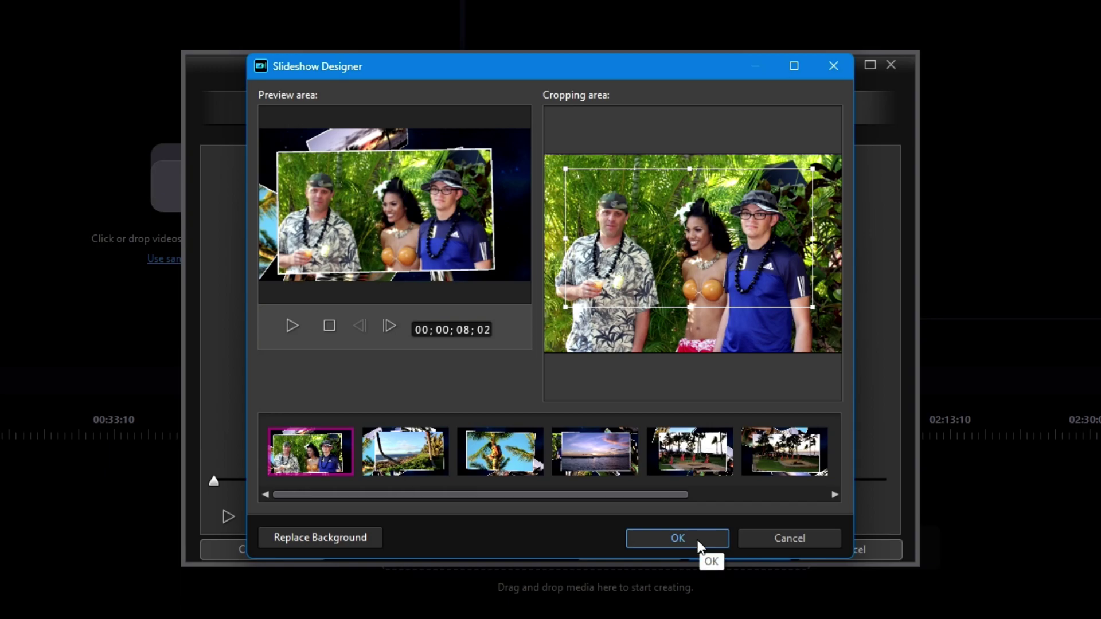
{"action": "left_click", "coordinate": [698, 538]}
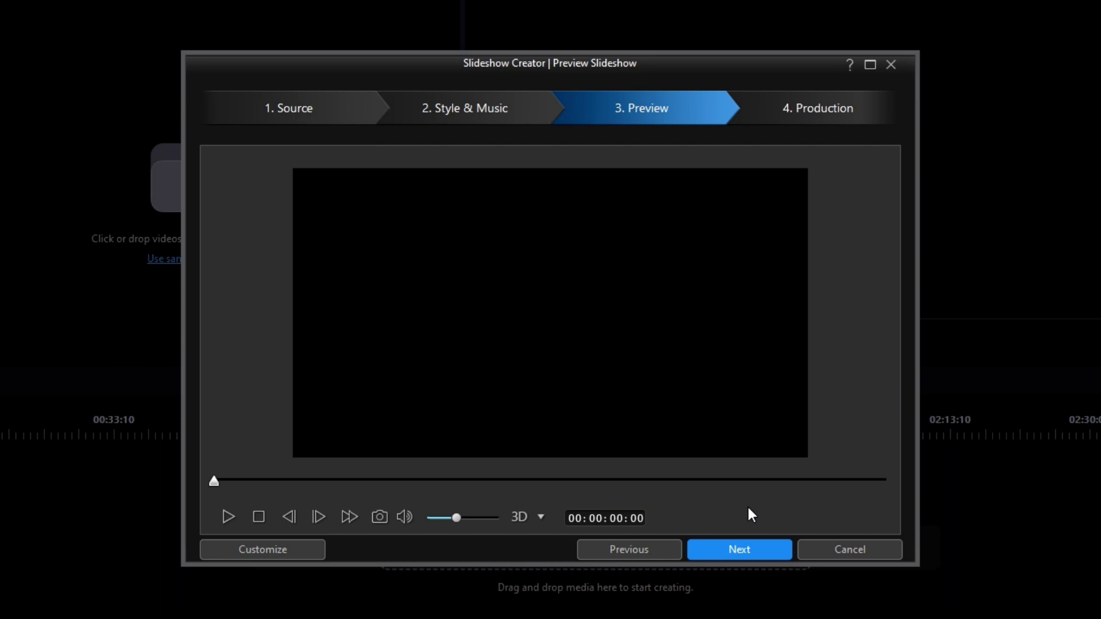
- Set the slideshow preferences to Fit music to photos with Timeline order and Detect faces, and play the regenerated preview
{"action": "left_click", "coordinate": [621, 553]}
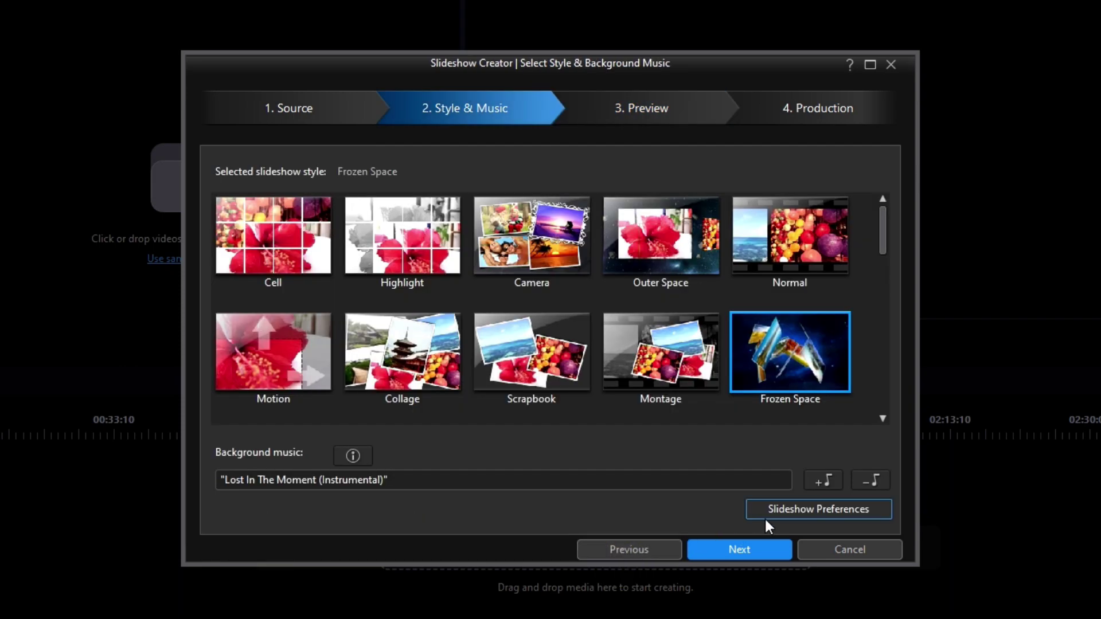
{"action": "left_click", "coordinate": [817, 510]}
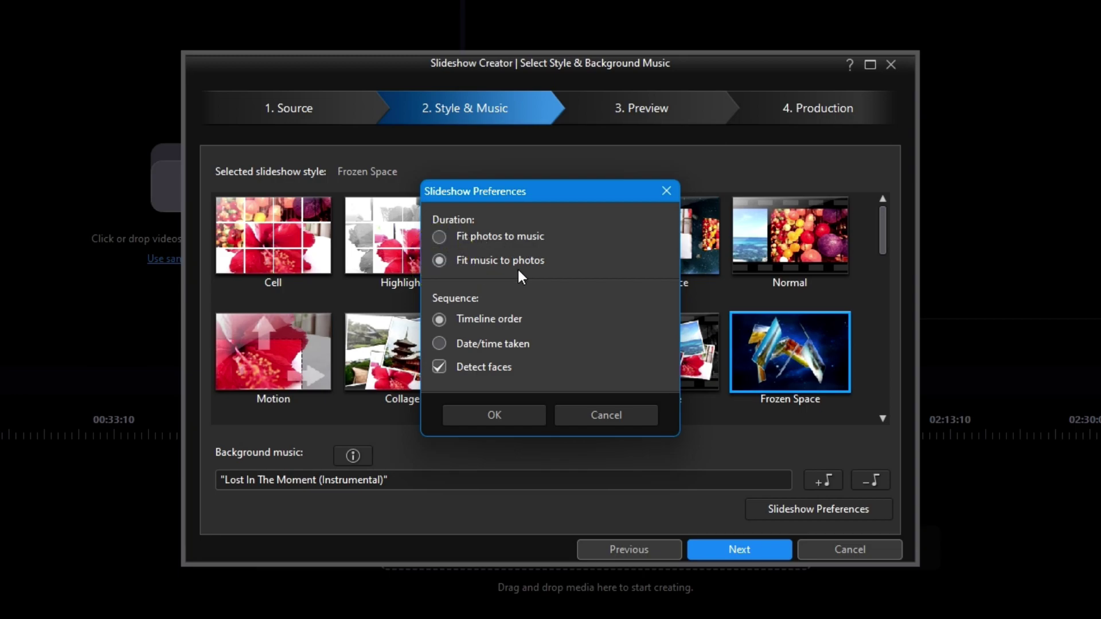
{"action": "left_click", "coordinate": [496, 415]}
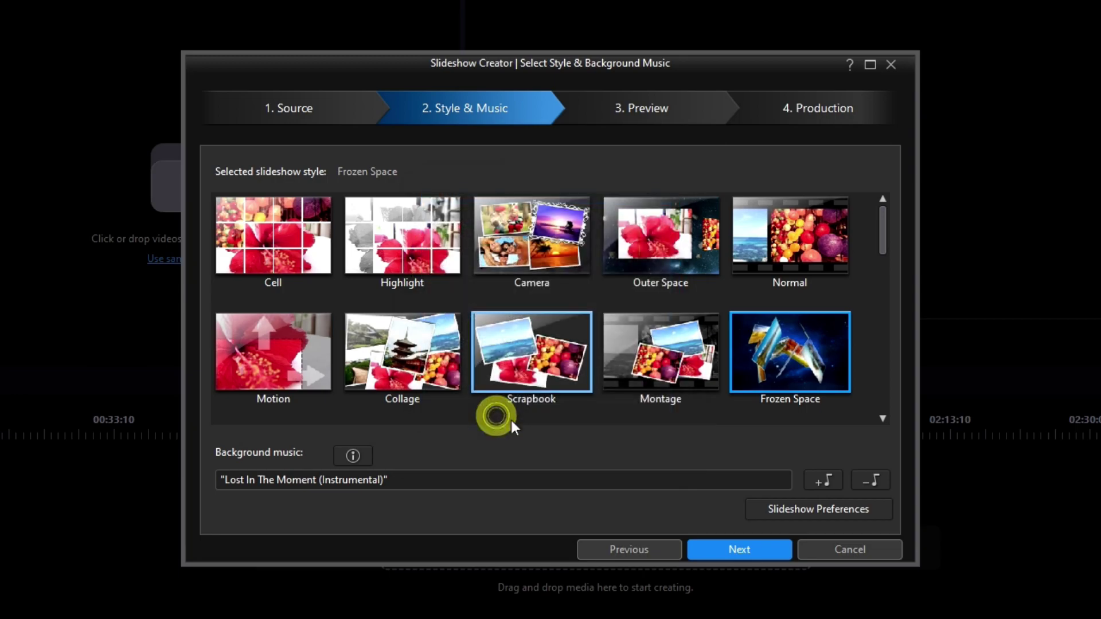
{"action": "left_click", "coordinate": [738, 552]}
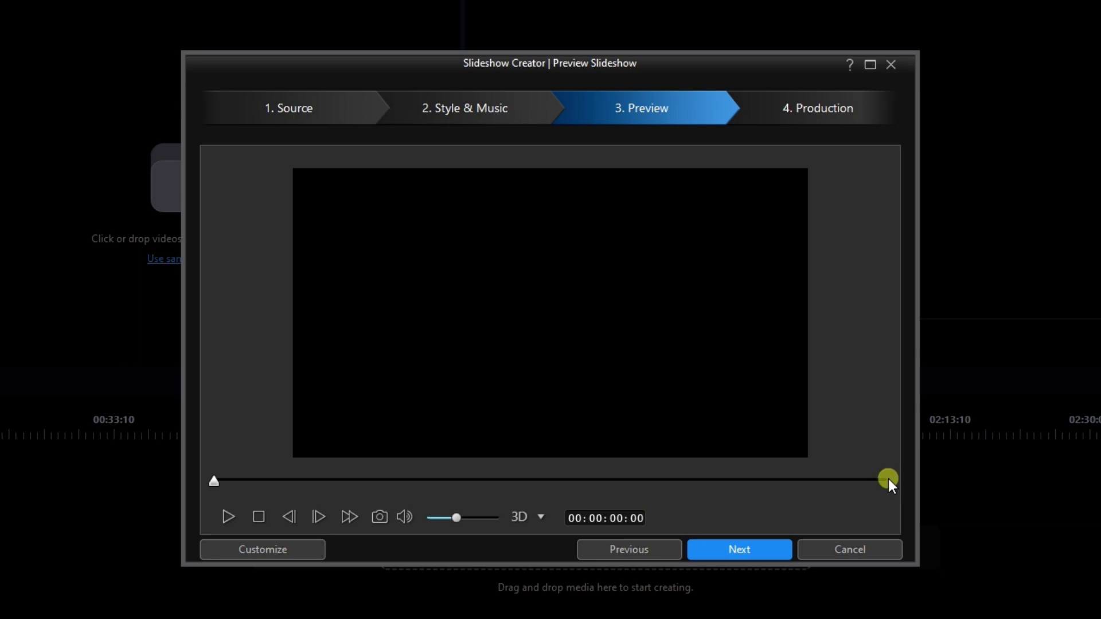
{"action": "left_click", "coordinate": [228, 517]}
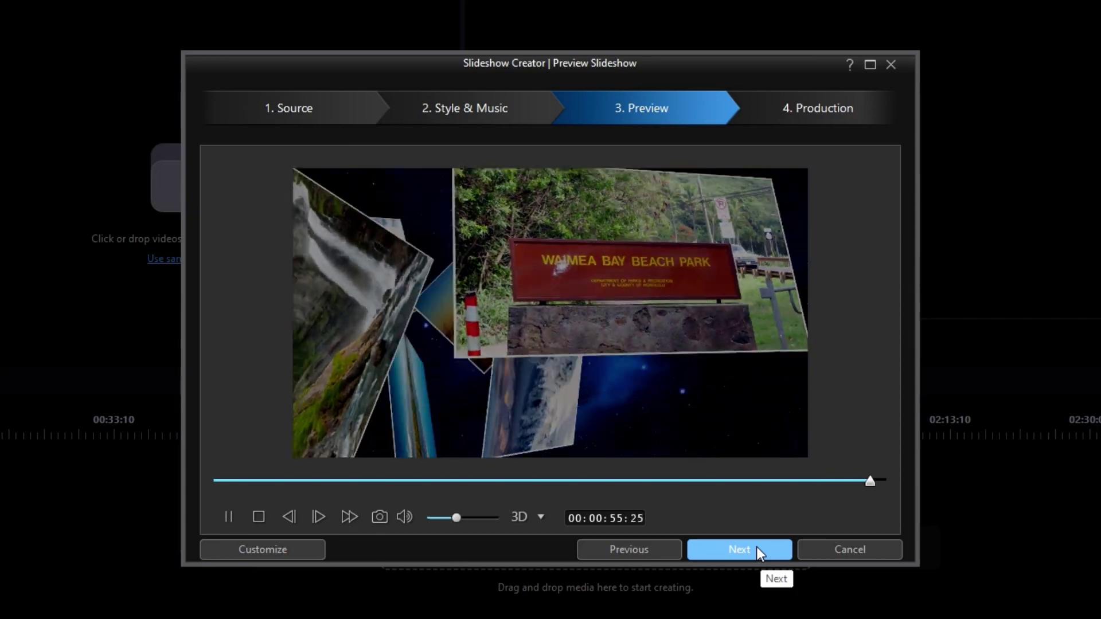
- Send the slideshow to the timeline for advanced editing, enlarging the first video and audio tracks and the timeline scale
{"action": "left_click", "coordinate": [756, 549]}
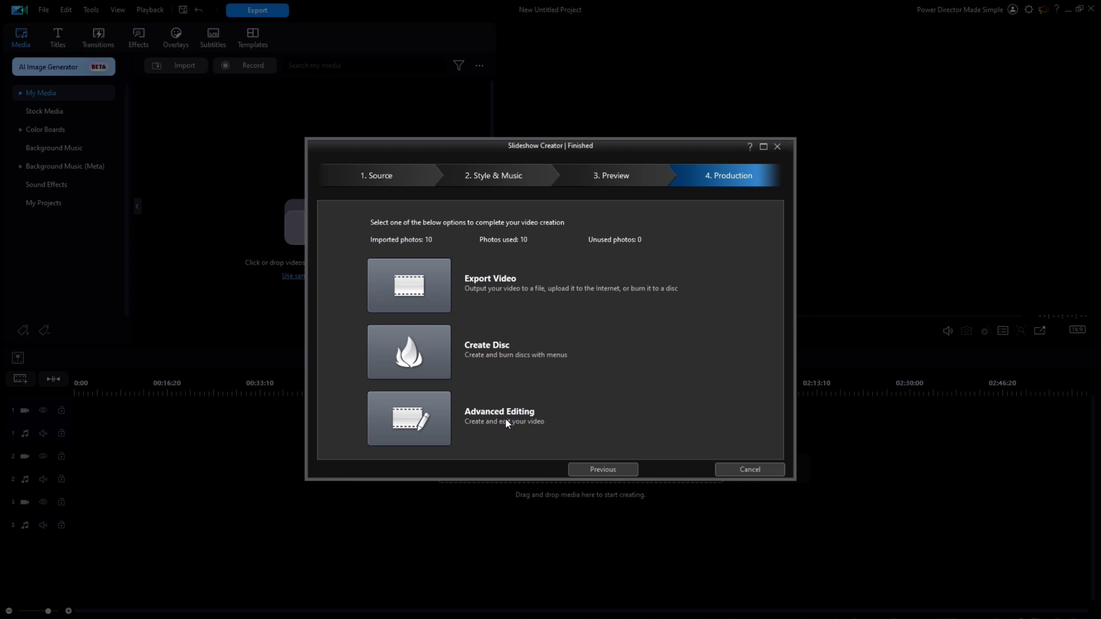
{"action": "left_click", "coordinate": [411, 423]}
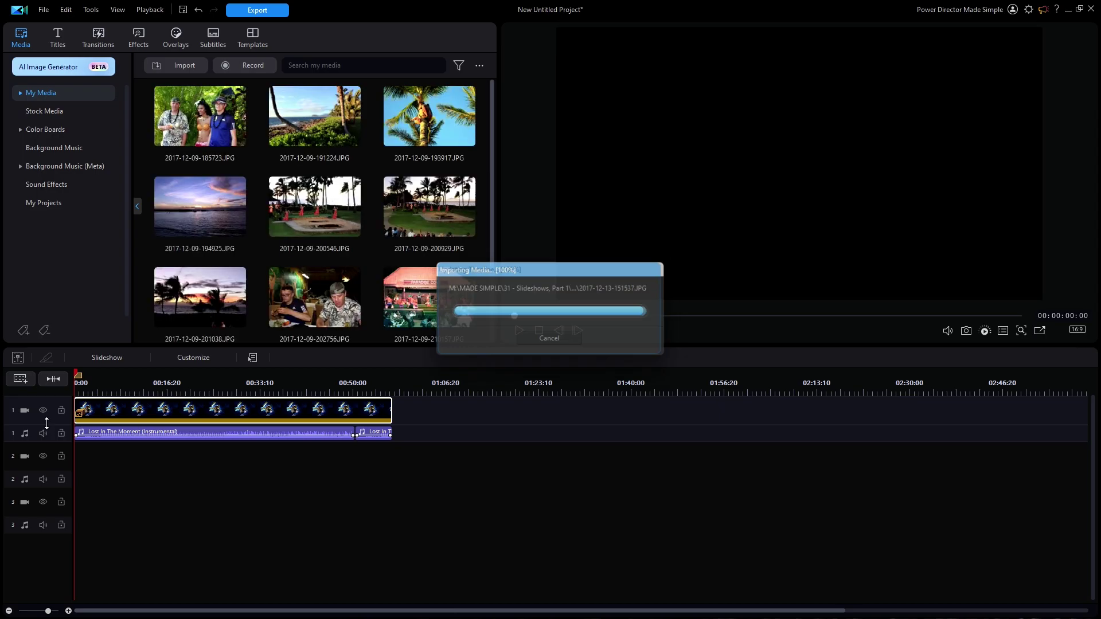
{"action": "left_click_drag", "start_coordinate": [46, 425], "coordinate": [46, 474]}
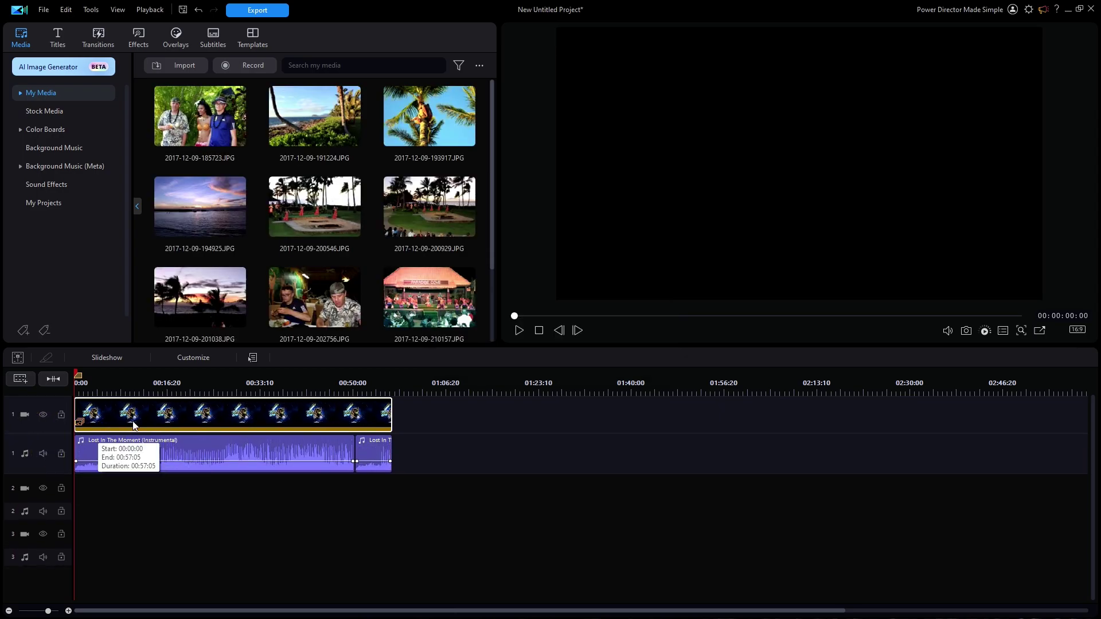
{"action": "left_click_drag", "start_coordinate": [162, 381], "coordinate": [221, 372]}
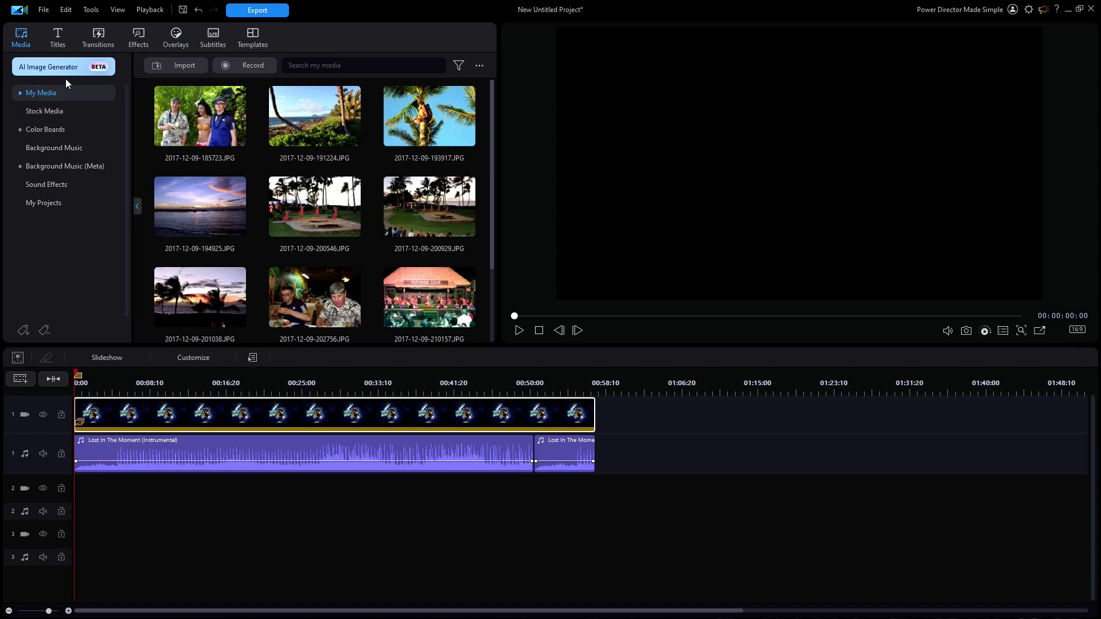
- Insert the Default plain text title at the start of video track 1, moving all clips along
{"action": "left_click", "coordinate": [58, 41]}
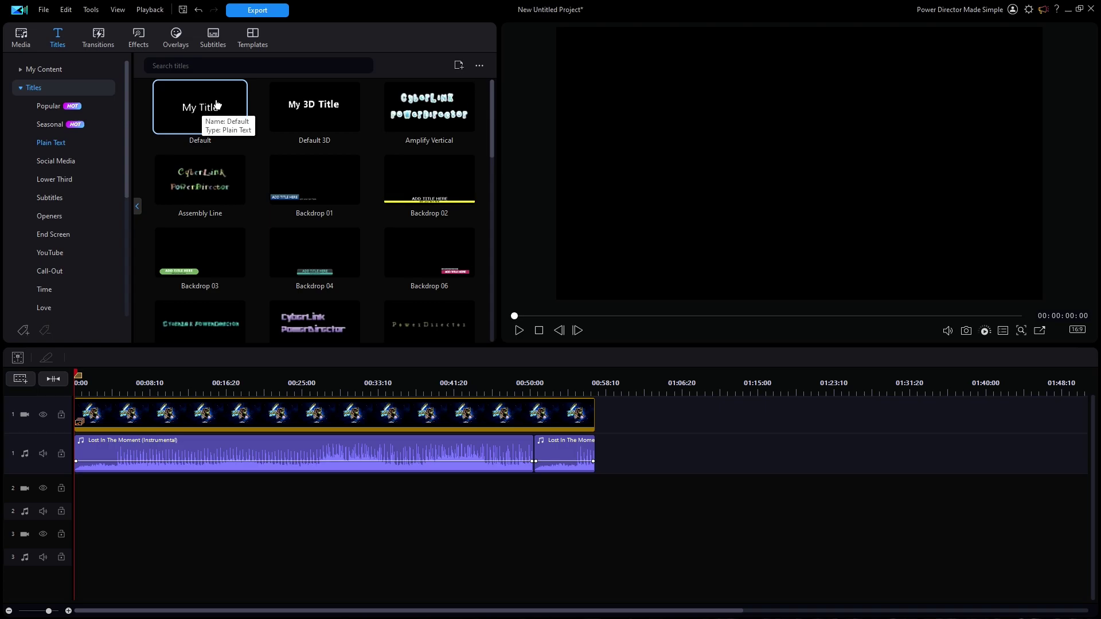
{"action": "left_click_drag", "start_coordinate": [201, 110], "coordinate": [85, 412]}
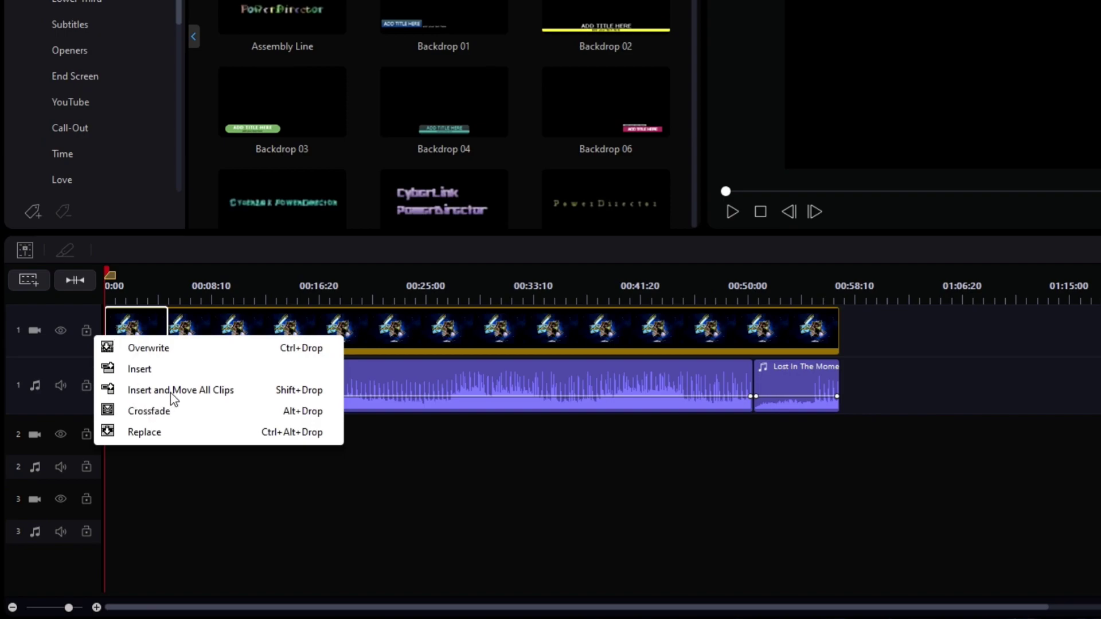
{"action": "left_click", "coordinate": [173, 391]}
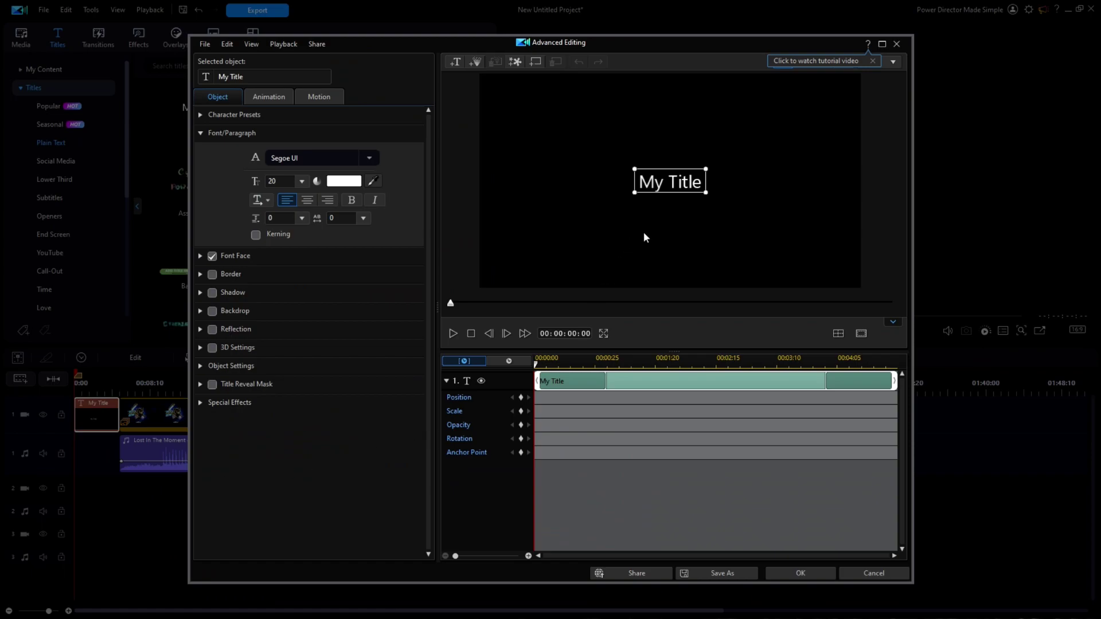
- Replace the title text with "My Trip to Hawaii" and "December 2017" on a second line
{"action": "double_click", "coordinate": [659, 187]}
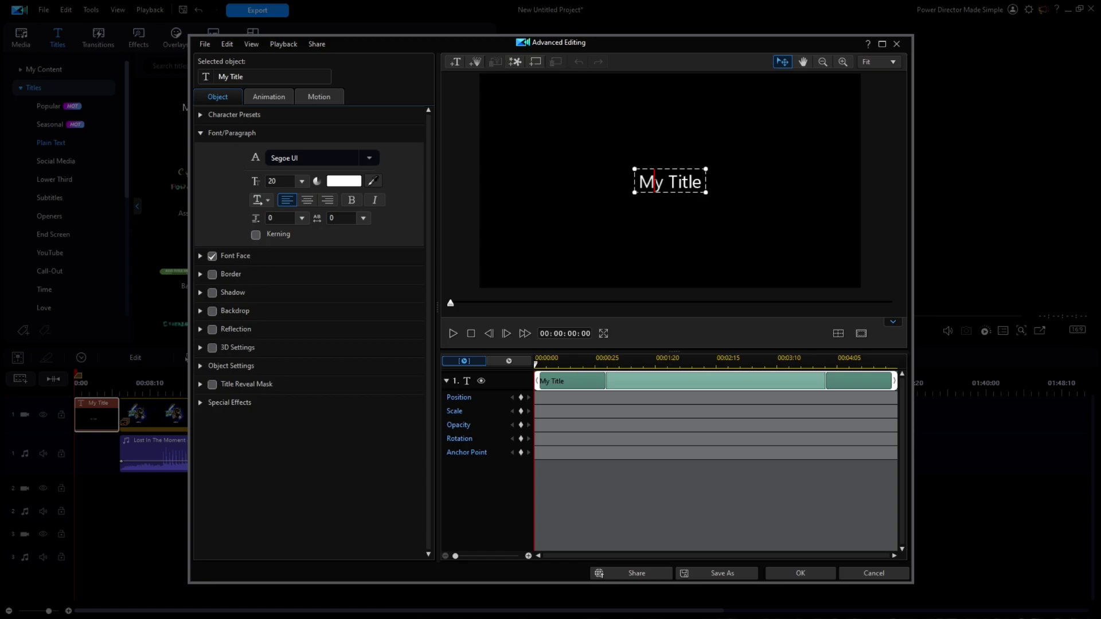
{"action": "key", "text": "ctrl+a"}
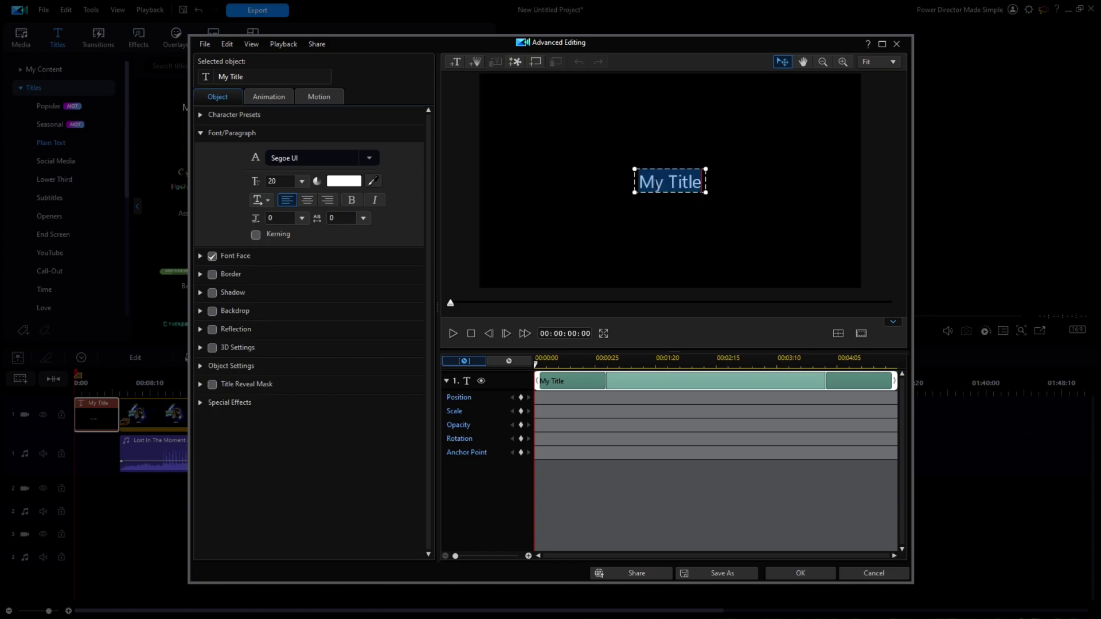
{"action": "type", "text": "M"}
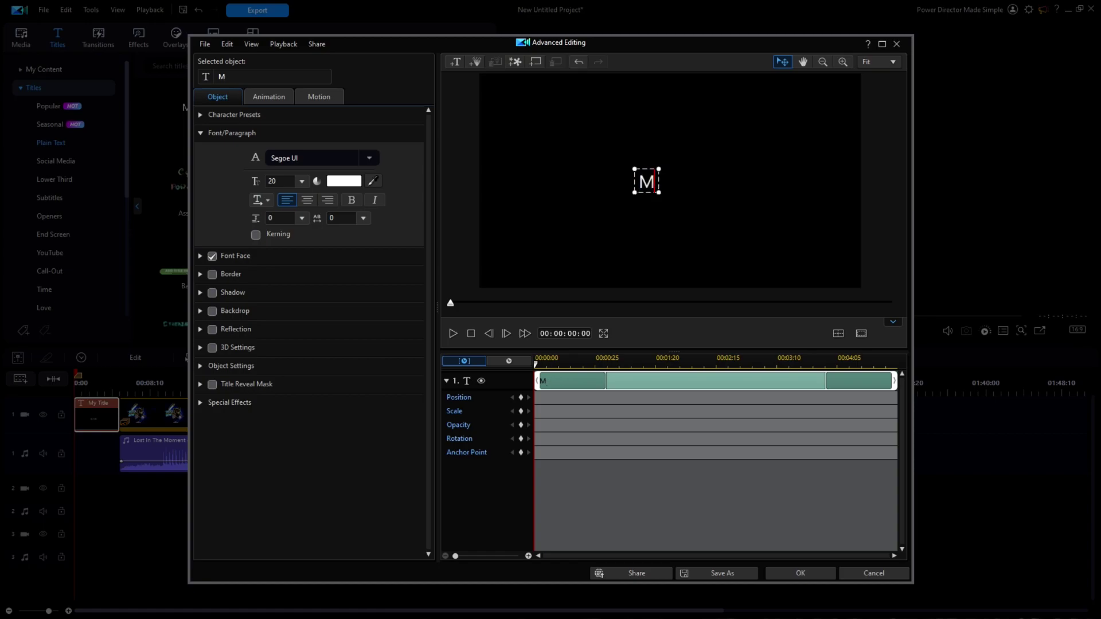
{"action": "type", "text": "y Trip to"}
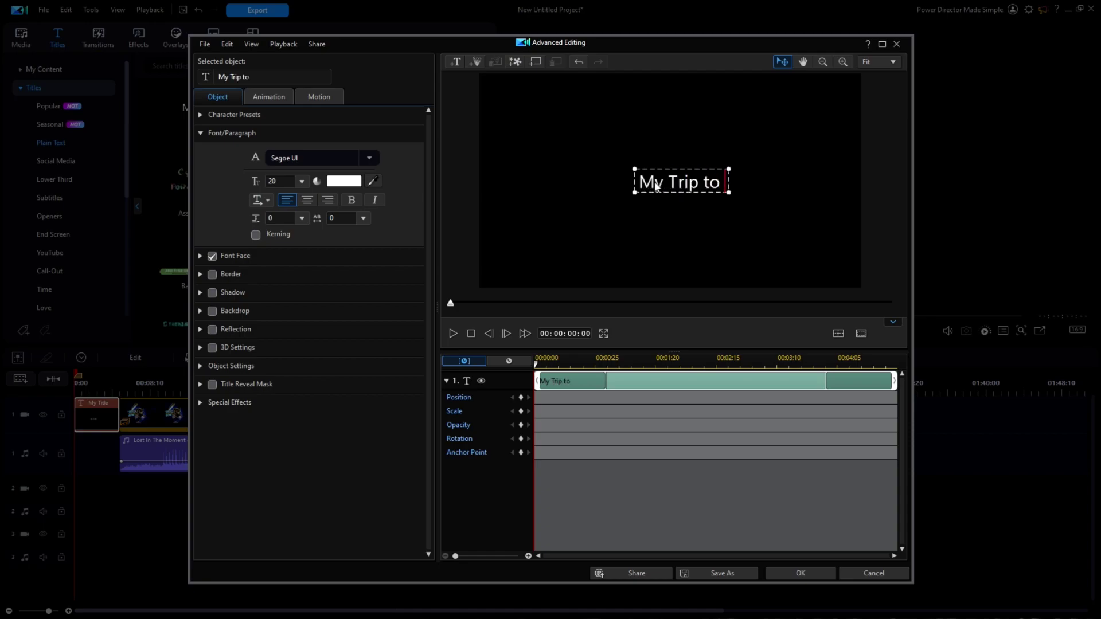
{"action": "type", "text": " Hawaii"}
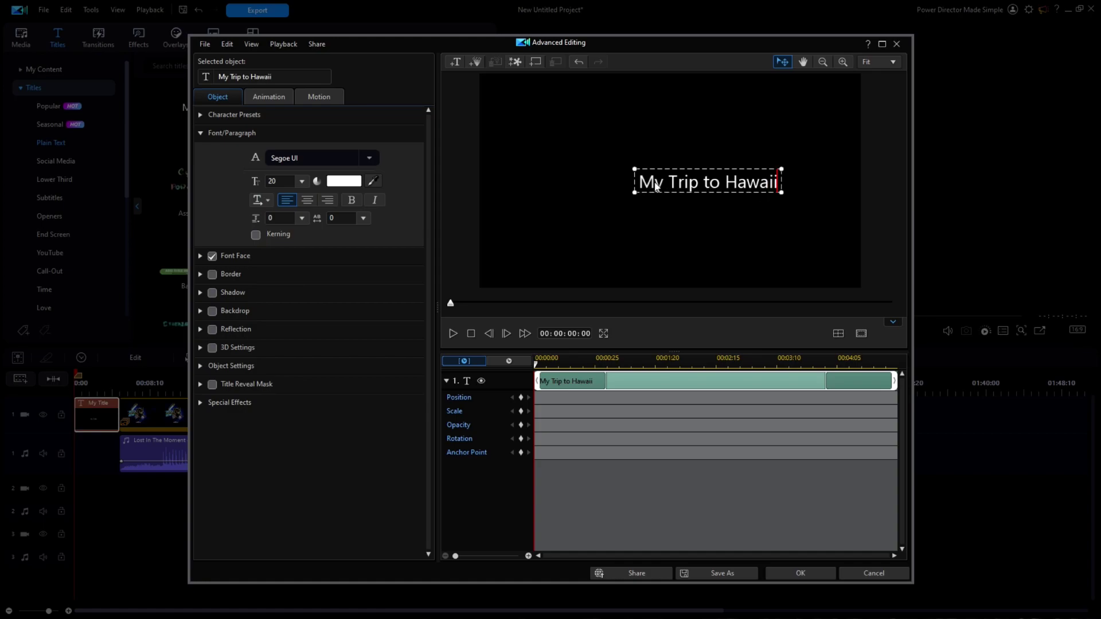
{"action": "key", "text": "Return"}
{"action": "type", "text": "December 202"}
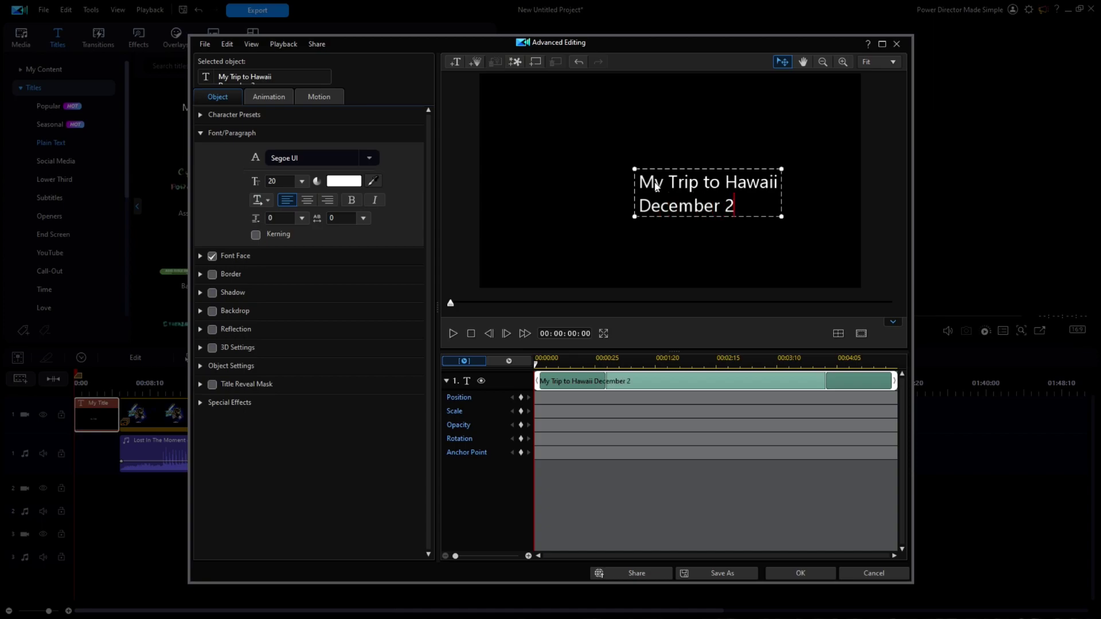
{"action": "key", "text": "BackSpace"}
{"action": "type", "text": "17"}
- Center-align the title's two lines, center the text block horizontally and vertically in the frame, and accept the title
{"action": "left_click", "coordinate": [308, 199]}
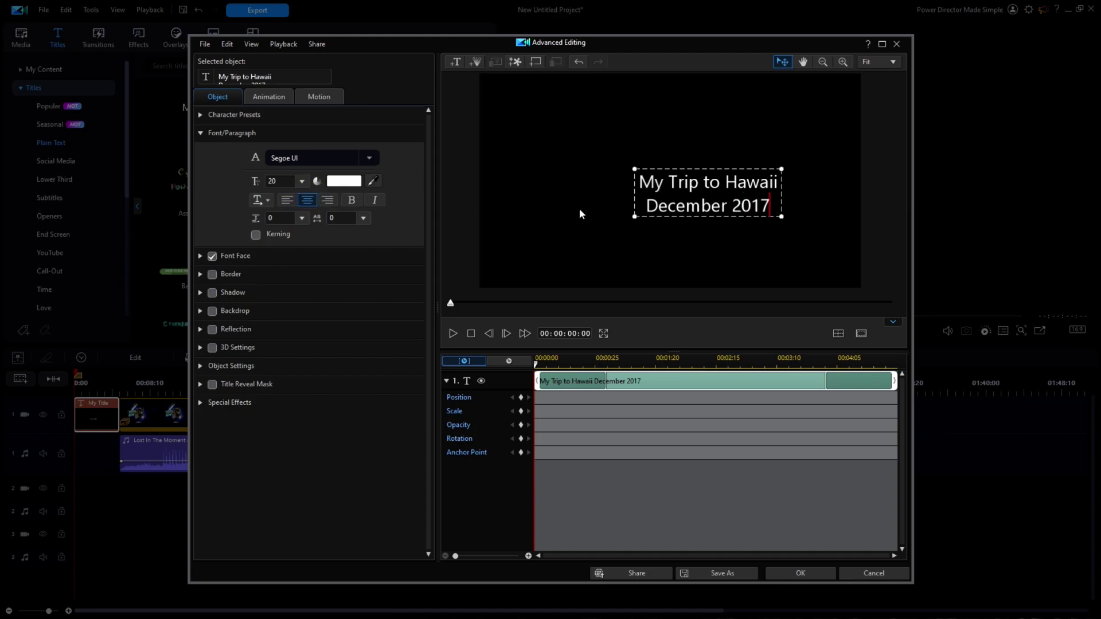
{"action": "left_click", "coordinate": [838, 334]}
{"action": "left_click", "coordinate": [872, 378]}
{"action": "left_click", "coordinate": [839, 334]}
{"action": "left_click", "coordinate": [870, 422]}
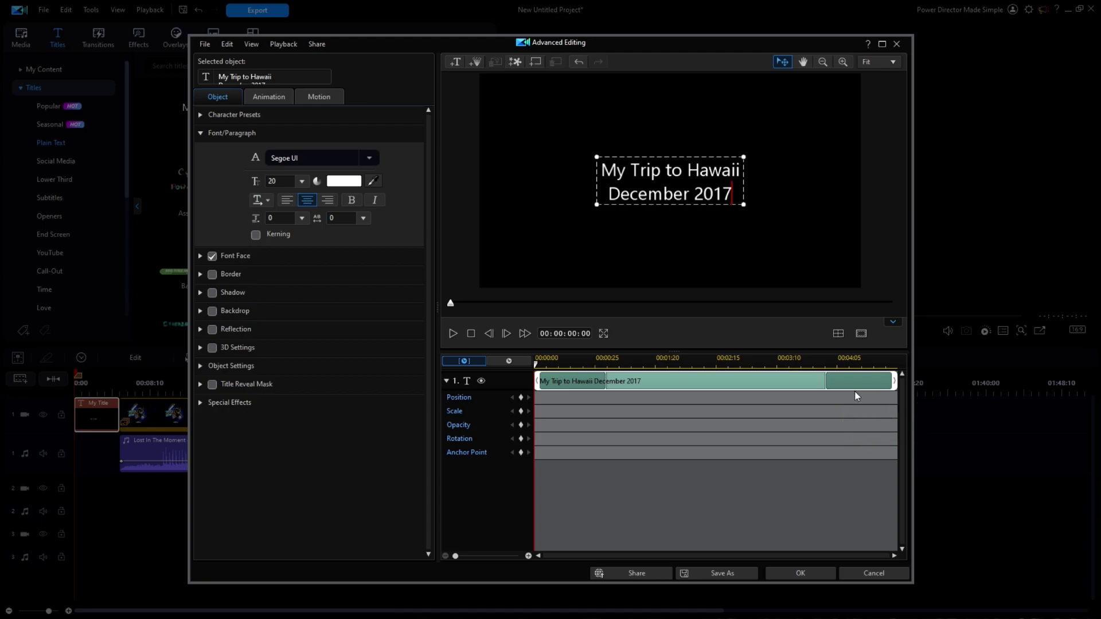
{"action": "left_click", "coordinate": [800, 575]}
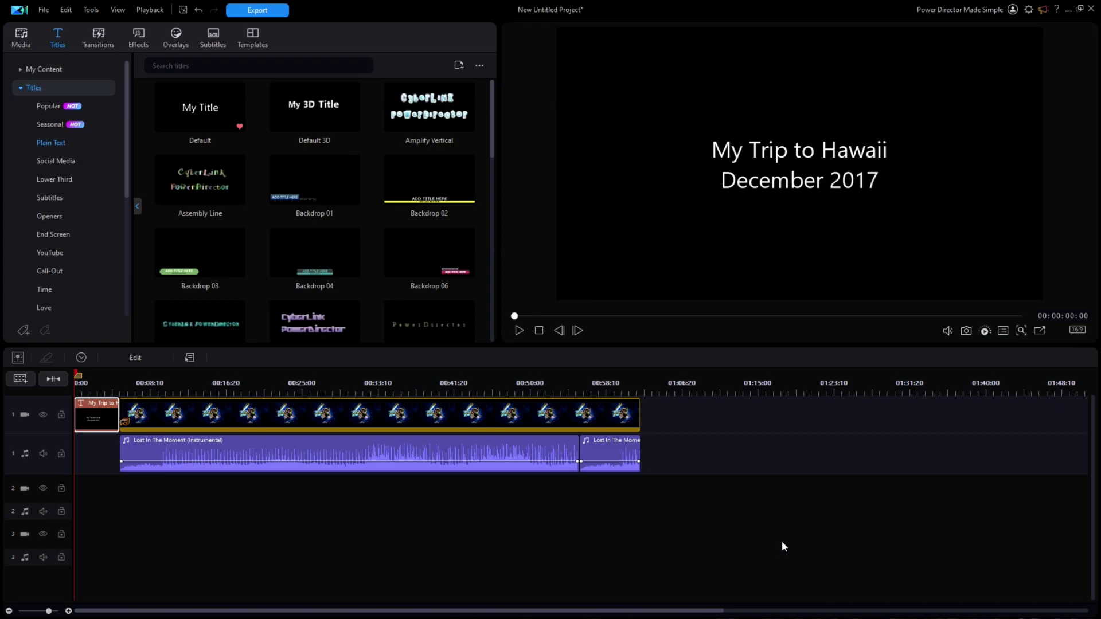
- Delete both Lost In The Moment (Instrumental) clips from audio track 1
{"action": "left_click", "coordinate": [281, 452]}
{"action": "left_click", "coordinate": [616, 455], "text": "ctrl"}
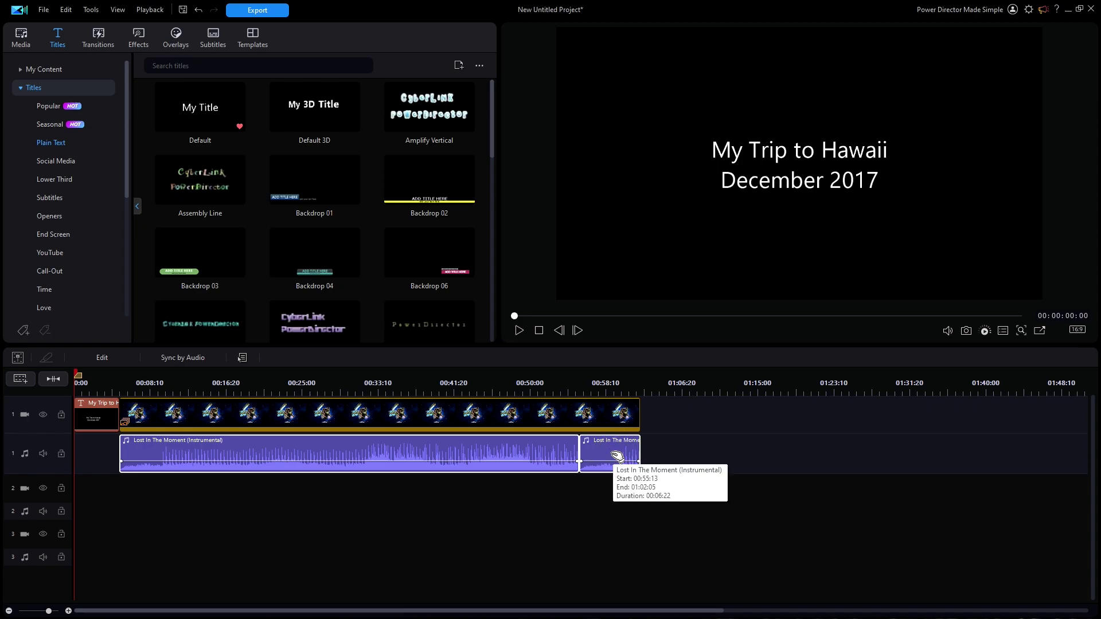
{"action": "key", "text": "Delete"}
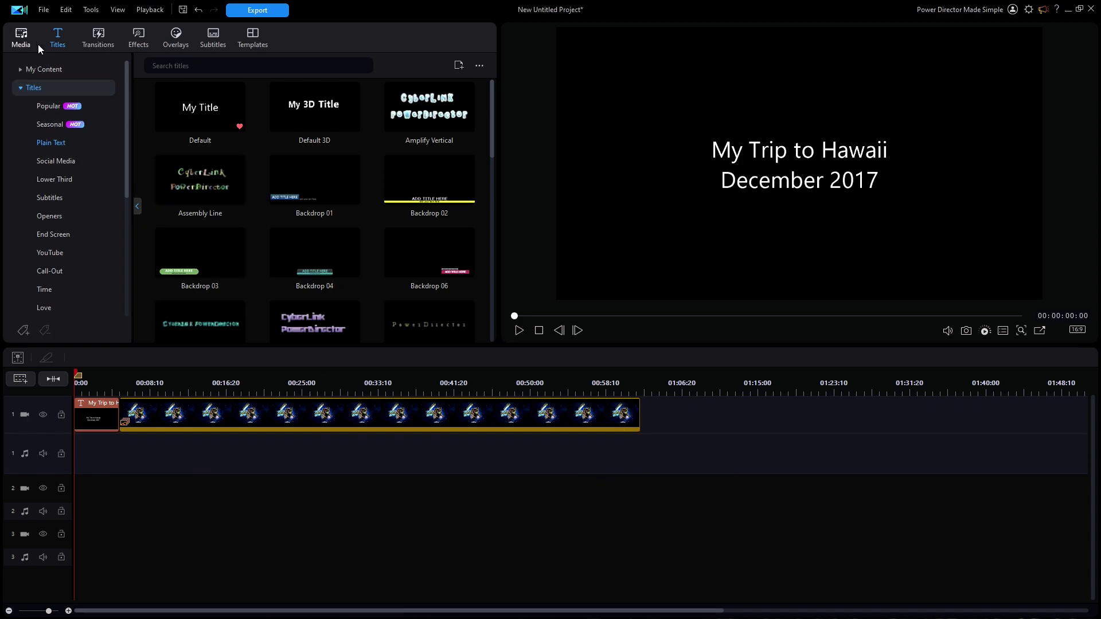
- Add Glow Of The Moon from the Hawaiian category of Background Music (Meta) to the start of audio track 1
{"action": "left_click", "coordinate": [17, 36]}
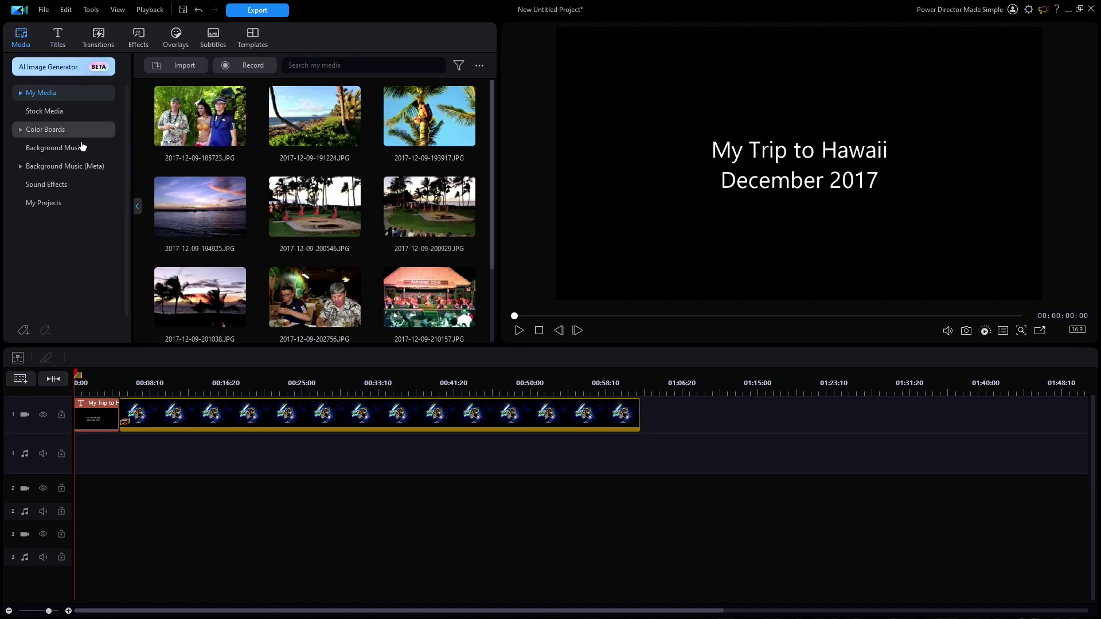
{"action": "left_click", "coordinate": [77, 166]}
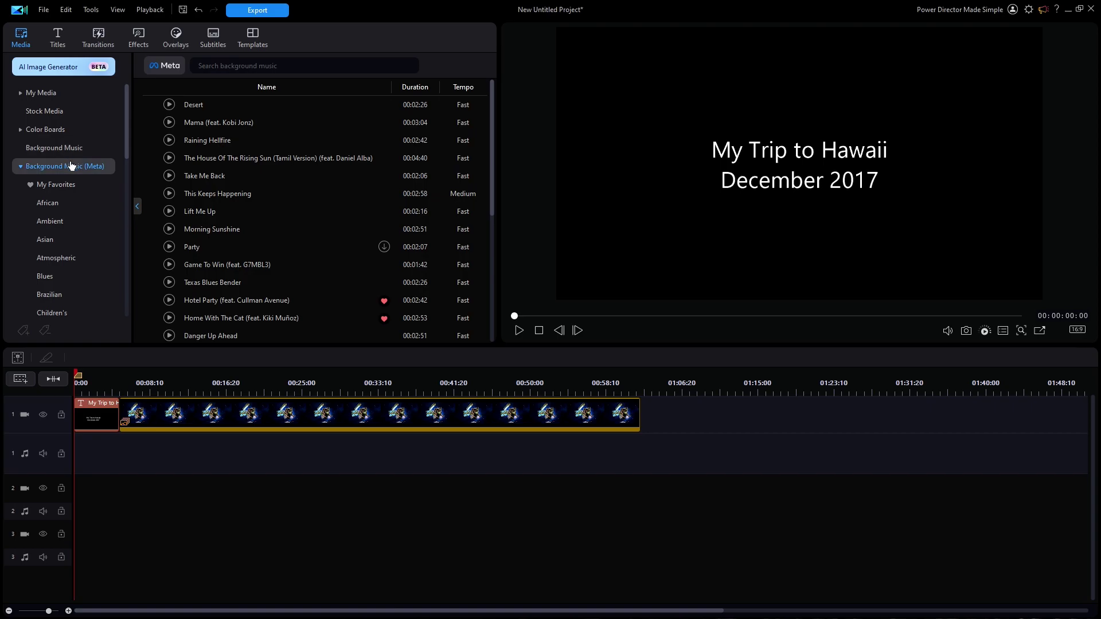
{"action": "left_click_drag", "start_coordinate": [124, 149], "coordinate": [126, 233]}
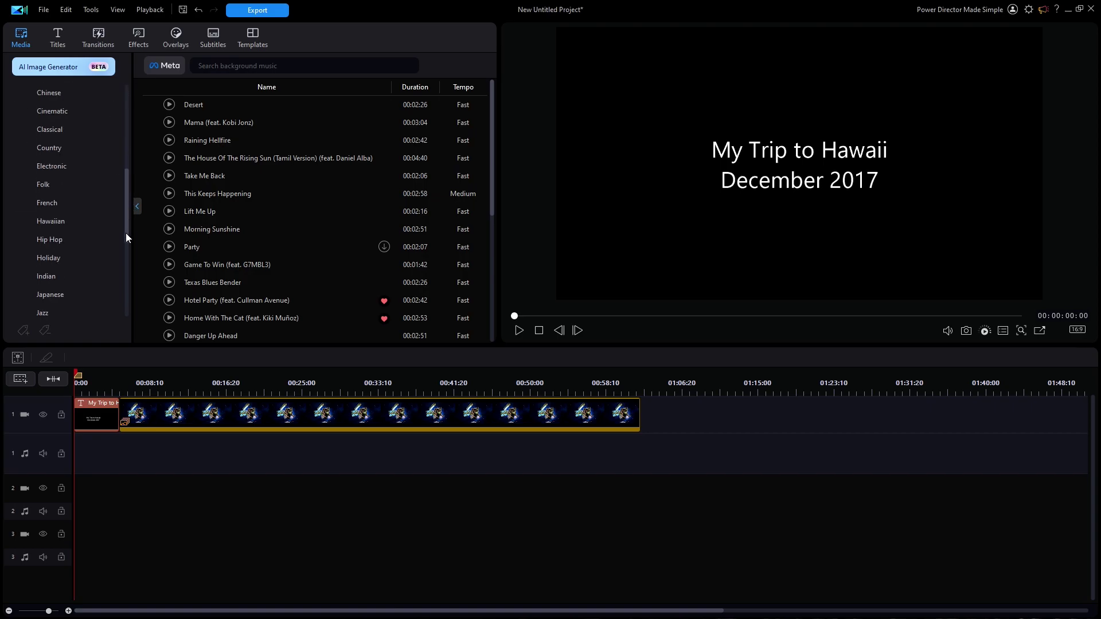
{"action": "left_click", "coordinate": [54, 219]}
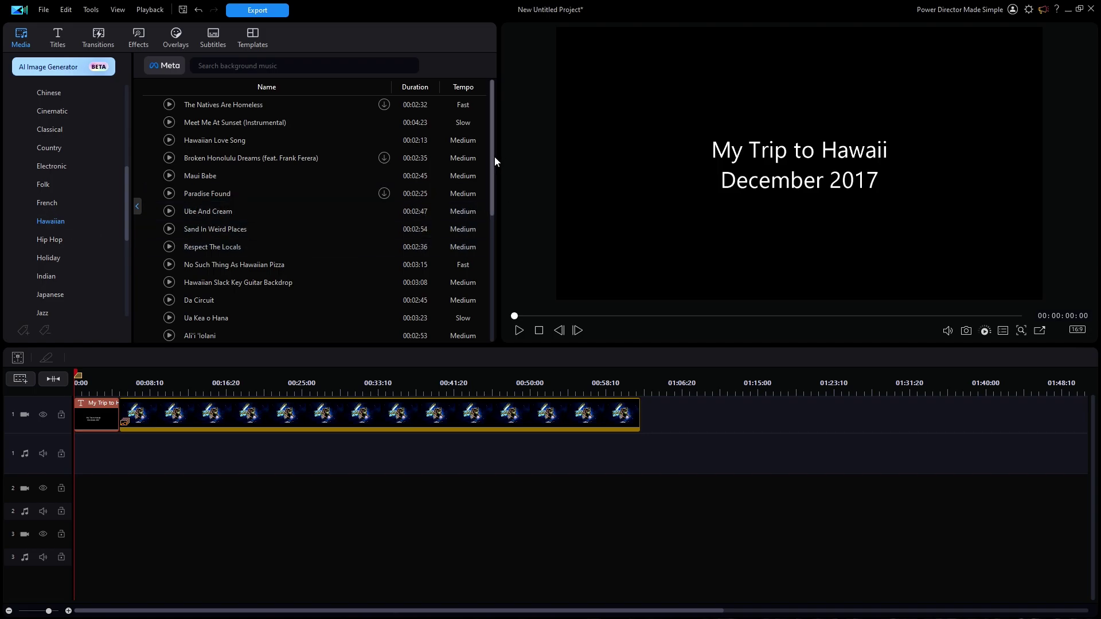
{"action": "left_click_drag", "start_coordinate": [493, 157], "coordinate": [484, 309]}
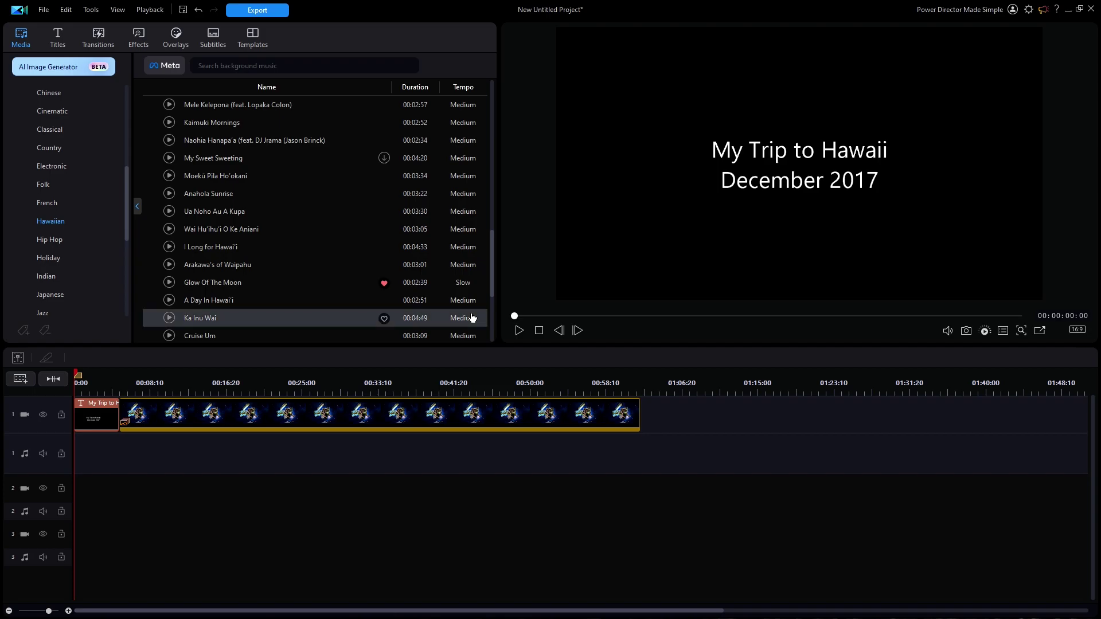
{"action": "left_click", "coordinate": [205, 288]}
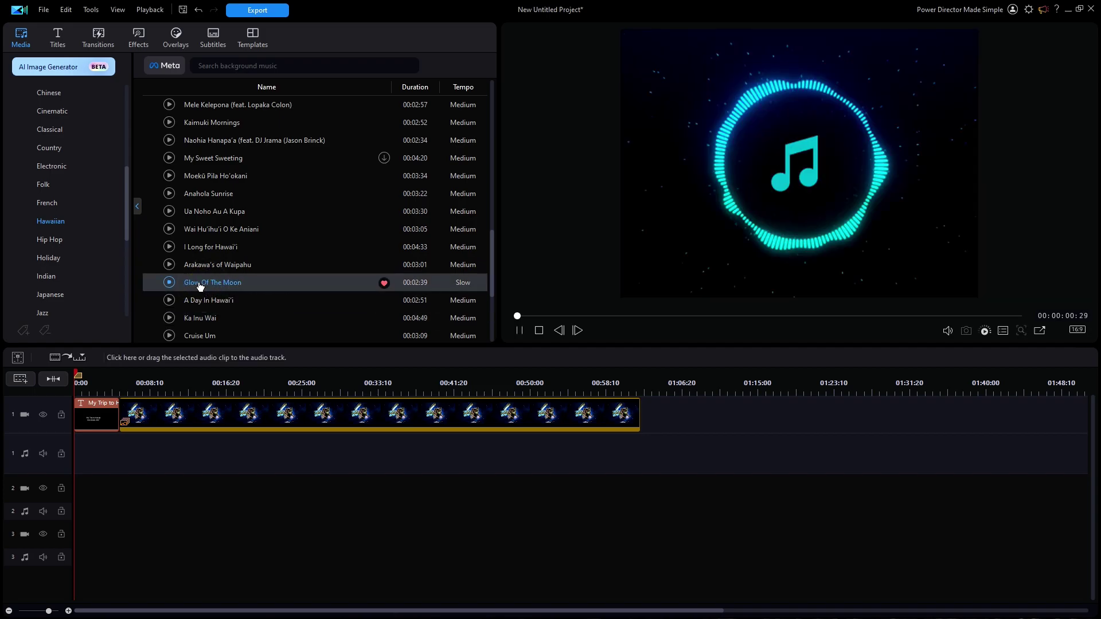
{"action": "left_click_drag", "start_coordinate": [201, 285], "coordinate": [66, 437]}
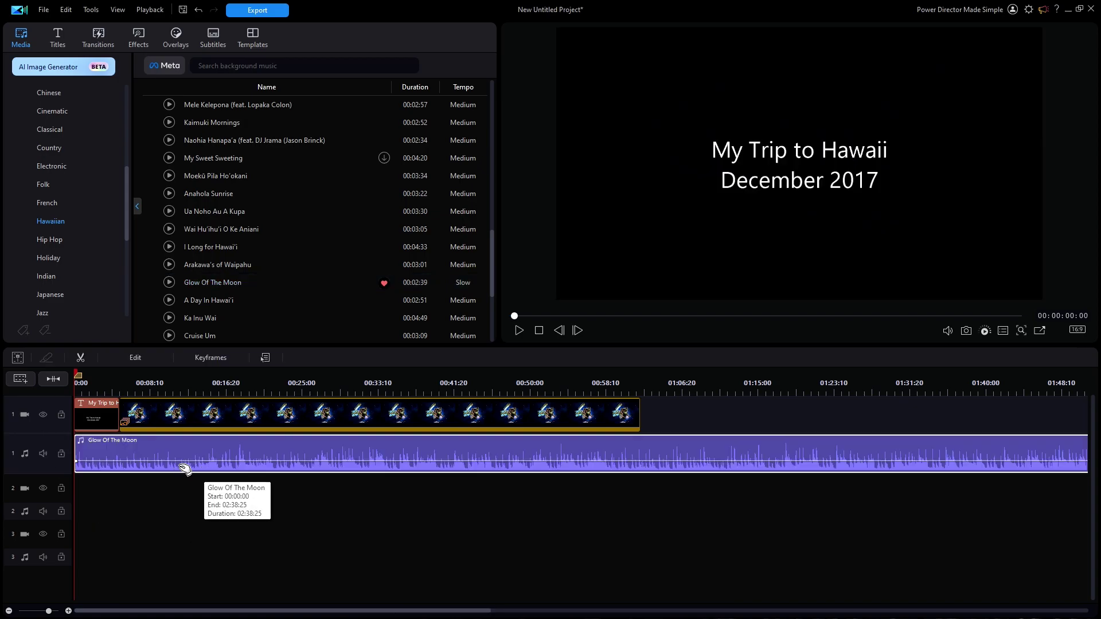
- Split the Glow Of The Moon clip at 00:02:34:29, where the music fades to silence, and delete the remaining end piece
{"action": "left_click", "coordinate": [54, 379]}
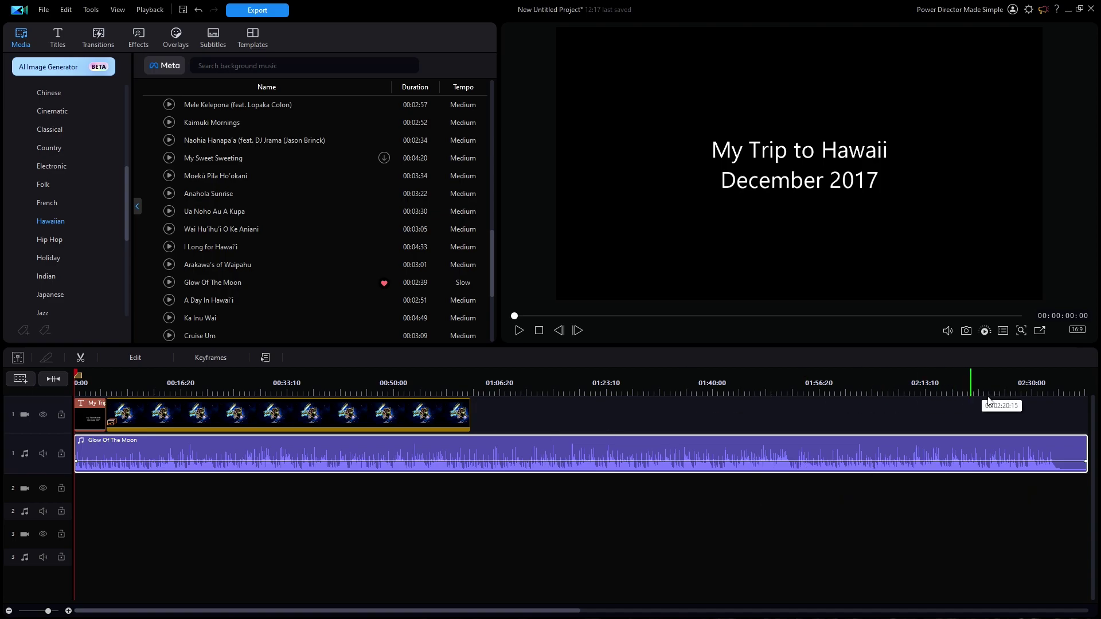
{"action": "left_click_drag", "start_coordinate": [1043, 378], "coordinate": [1069, 383]}
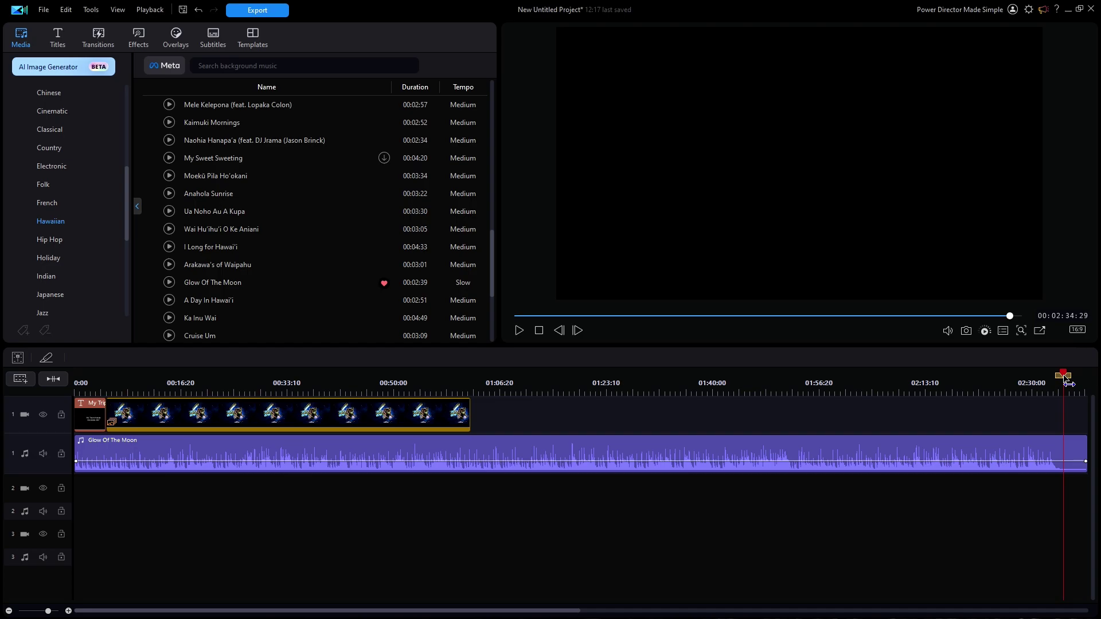
{"action": "right_click", "coordinate": [1072, 453]}
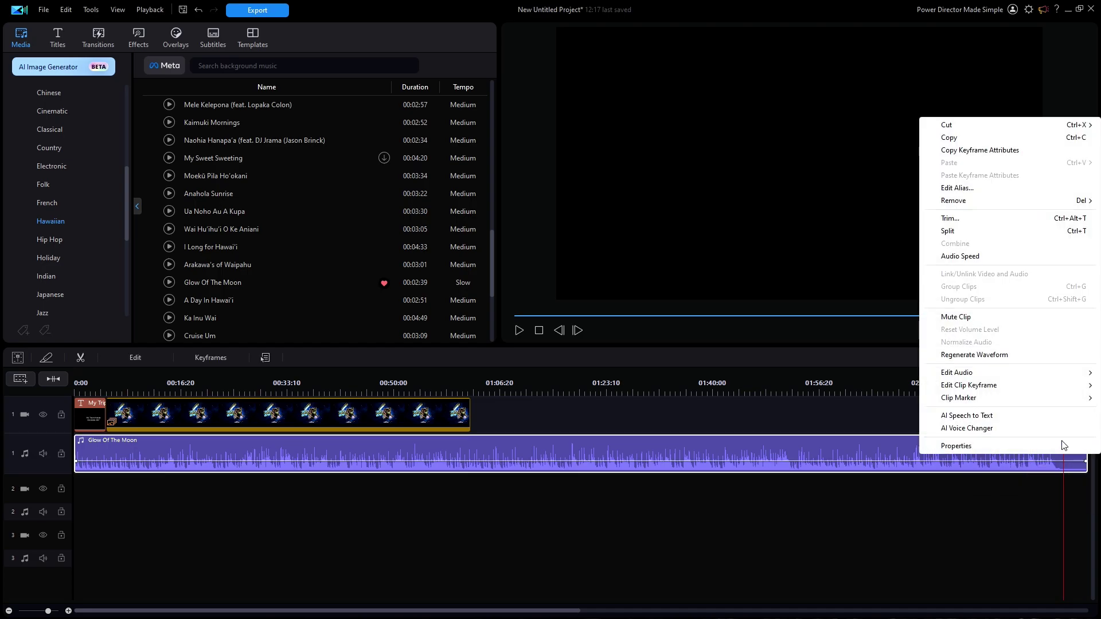
{"action": "left_click", "coordinate": [948, 231]}
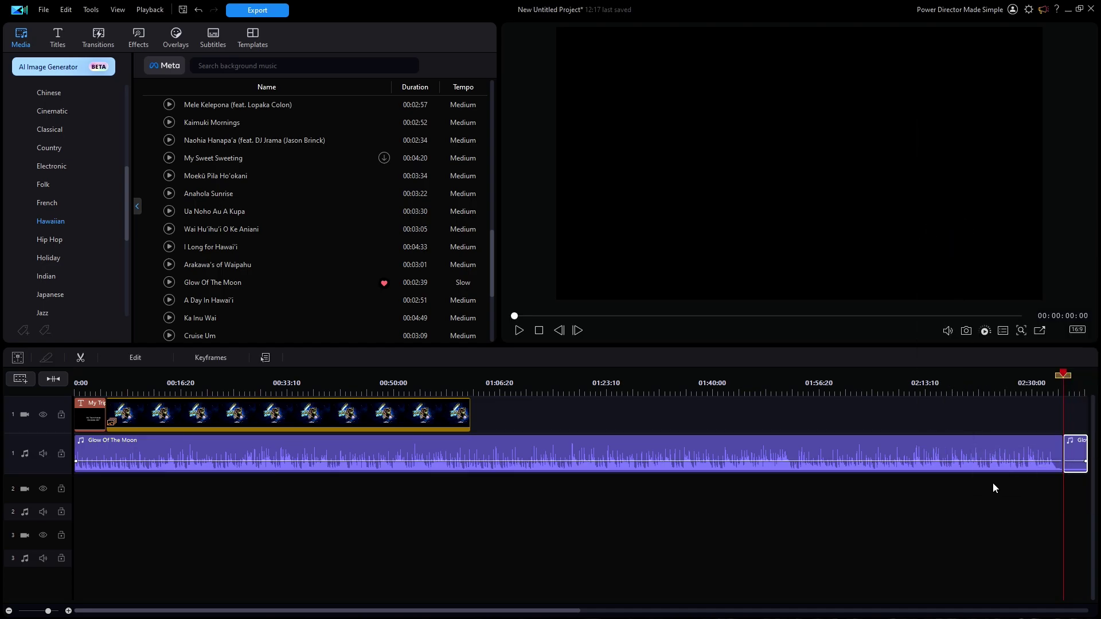
{"action": "key", "text": "Delete"}
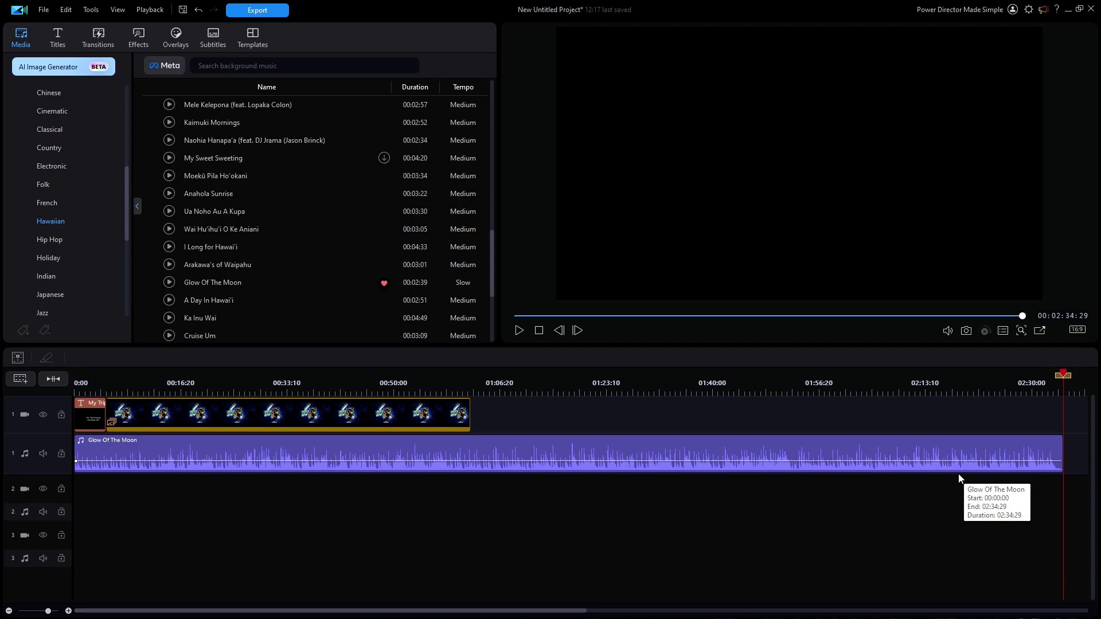
- Apply Smart Fit for Duration to the Glow Of The Moon clip with the Fit audio to end of project option
{"action": "left_click", "coordinate": [366, 453]}
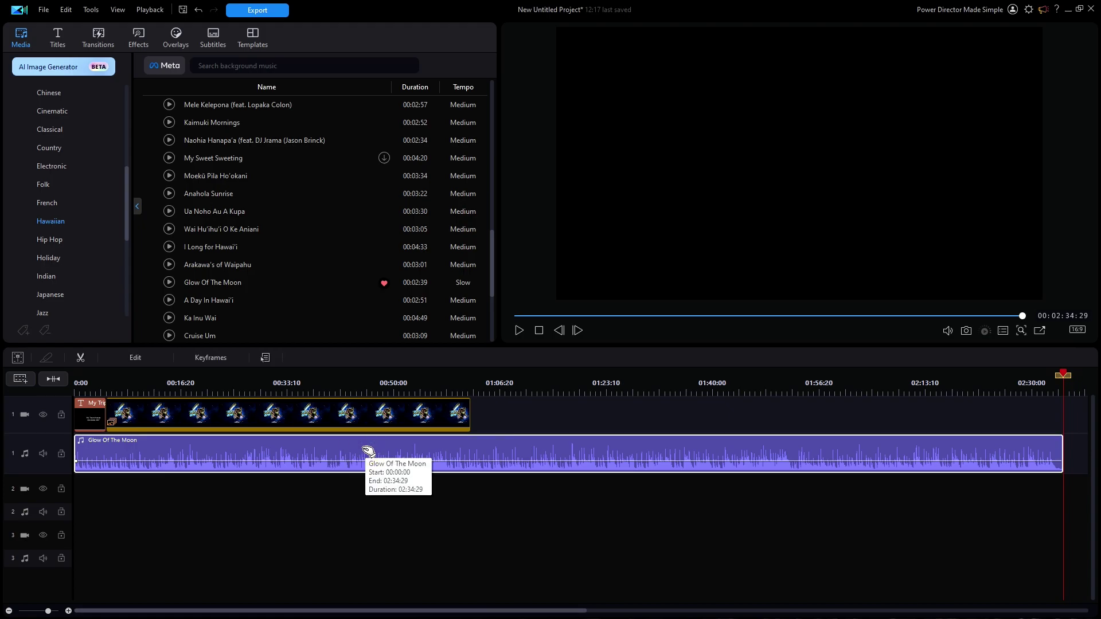
{"action": "left_click", "coordinate": [138, 359]}
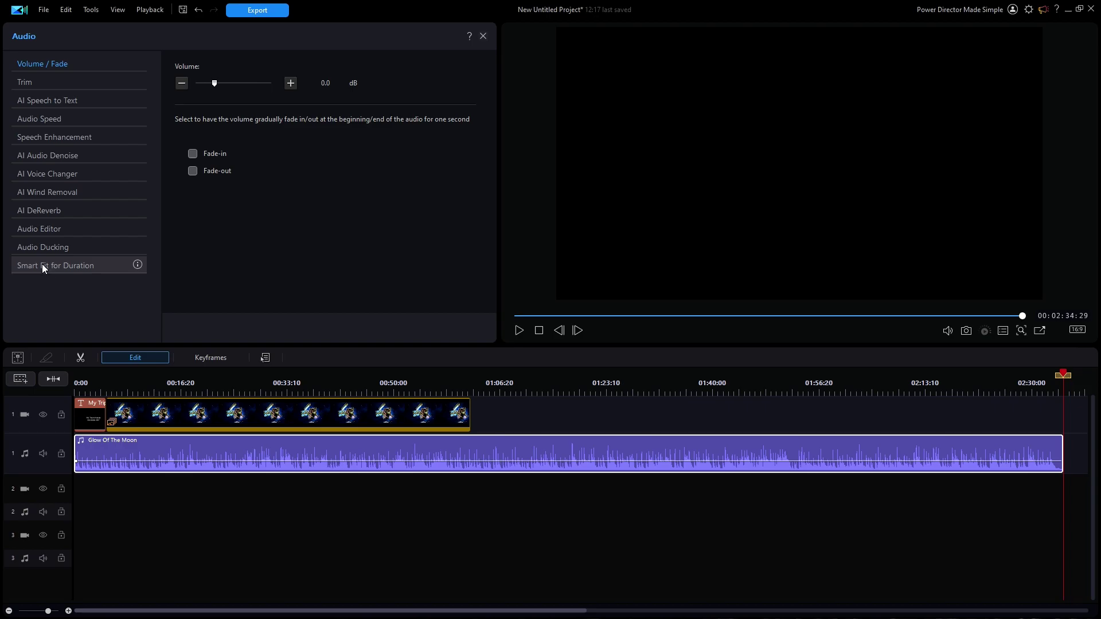
{"action": "left_click", "coordinate": [83, 265]}
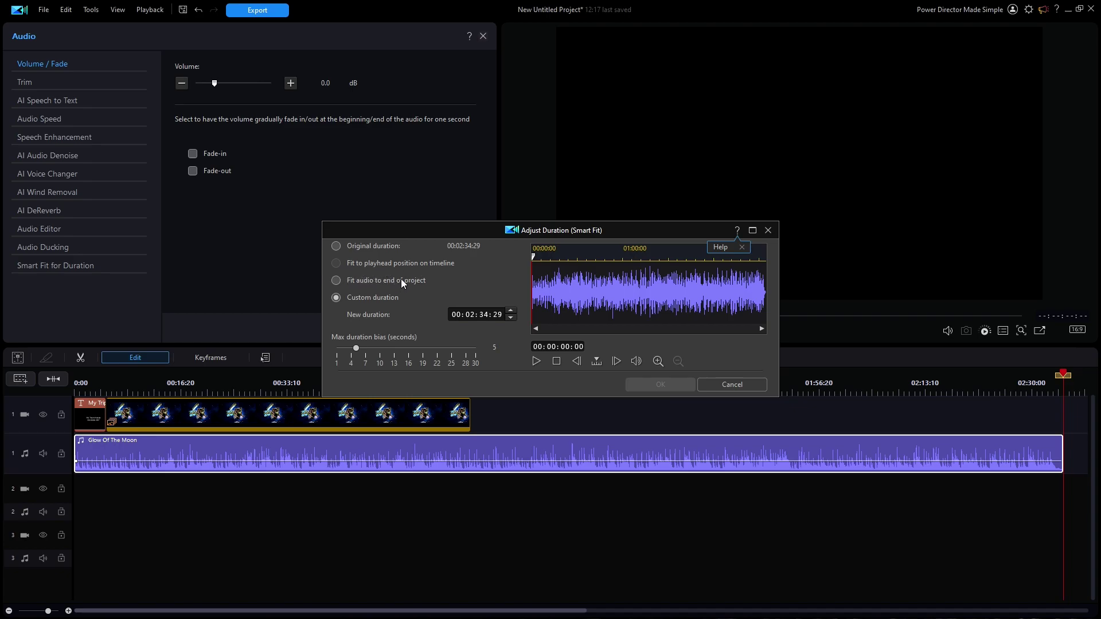
{"action": "left_click", "coordinate": [337, 281]}
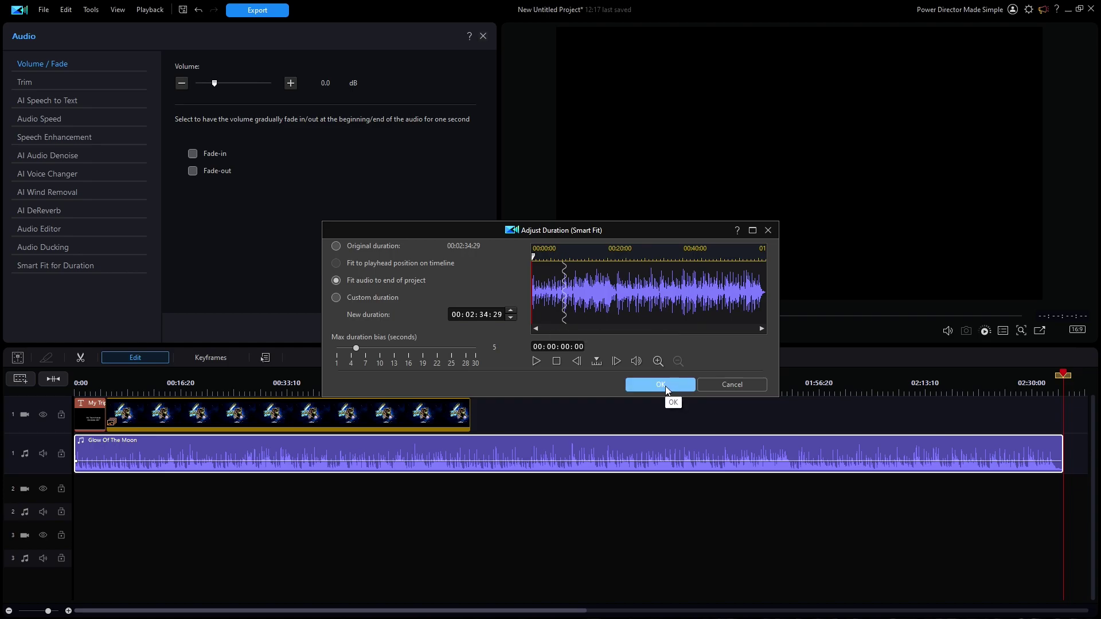
{"action": "left_click", "coordinate": [666, 384]}
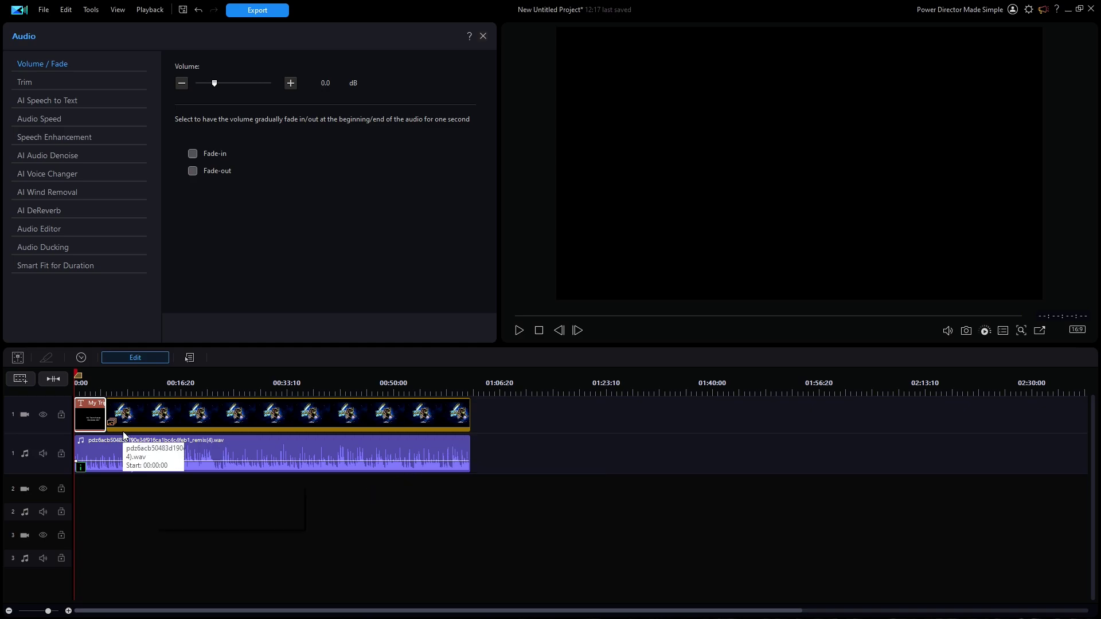
- Play the beginning of the project to check the title and slideshow with the shortened music, and stop playback
{"action": "left_click", "coordinate": [58, 380]}
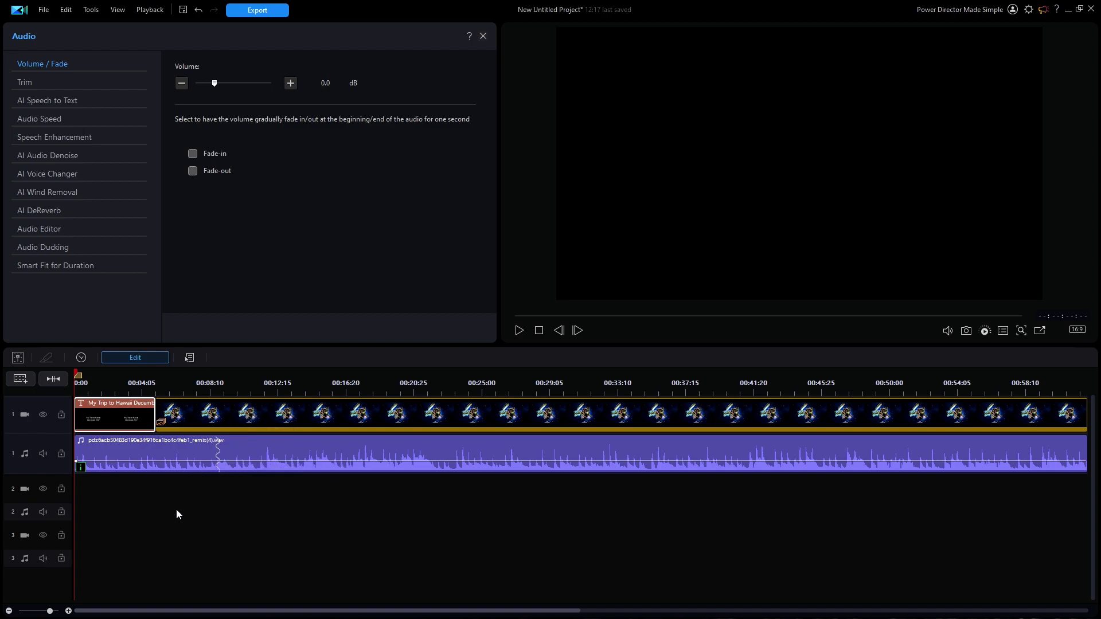
{"action": "key", "text": "space"}
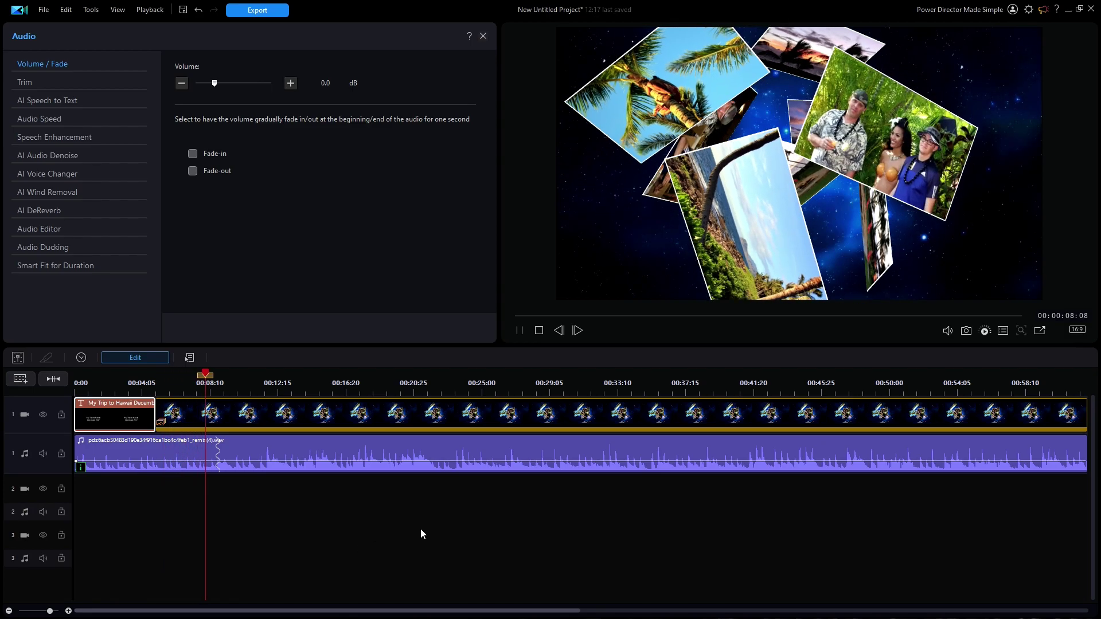
{"action": "key", "text": "ctrl+slash"}
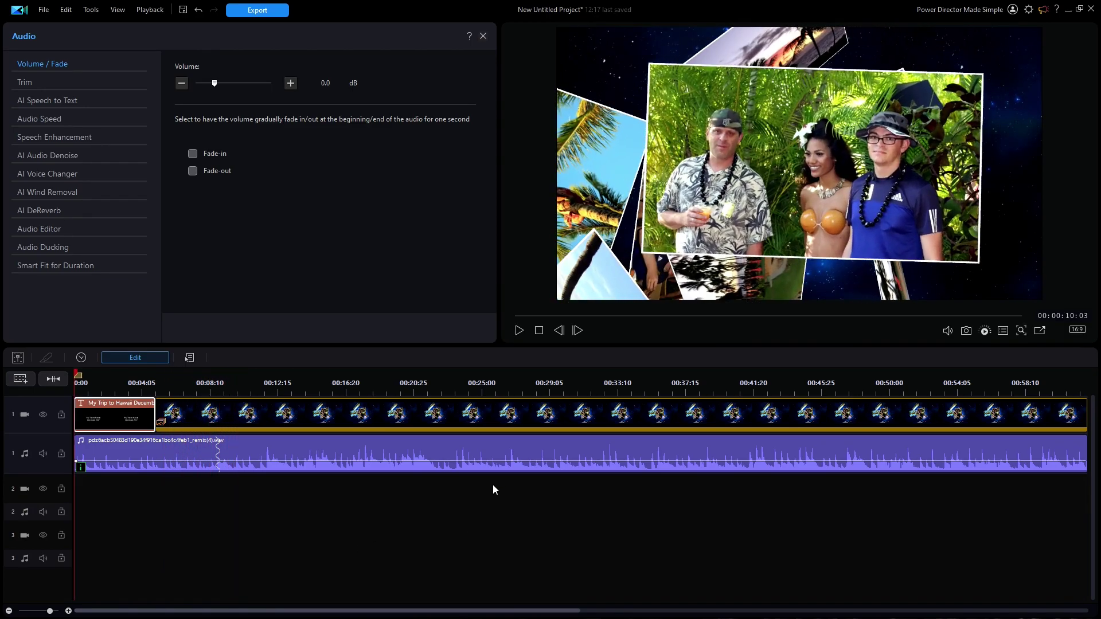
- Lower the music clip's volume to -4.5 dB and enable both its fade-in and fade-out
{"action": "left_click", "coordinate": [502, 453]}
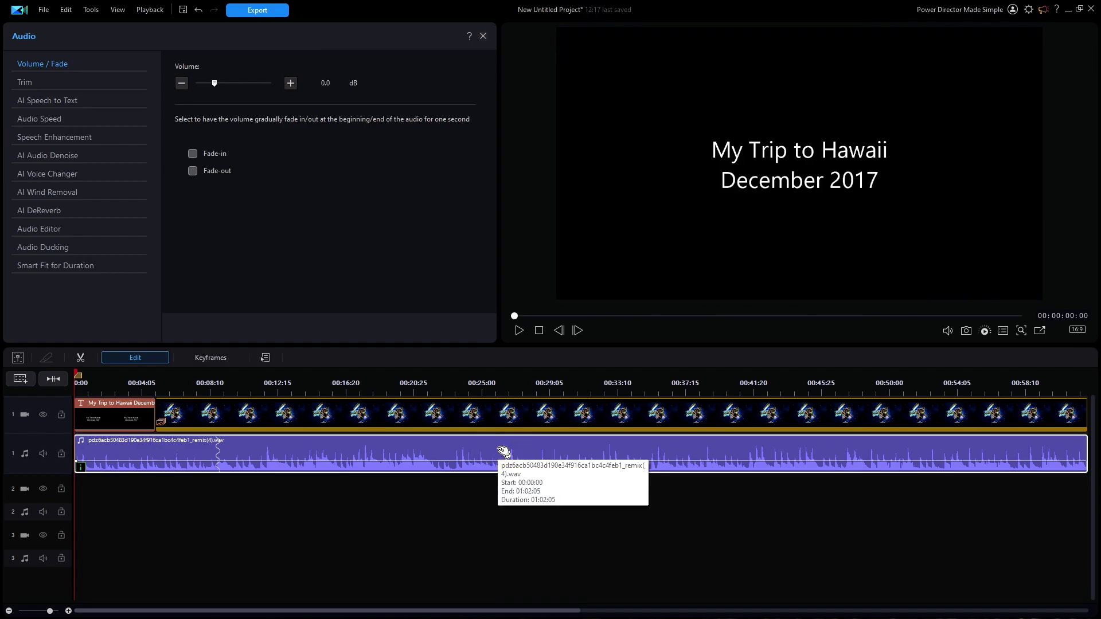
{"action": "left_click_drag", "start_coordinate": [483, 461], "coordinate": [482, 465]}
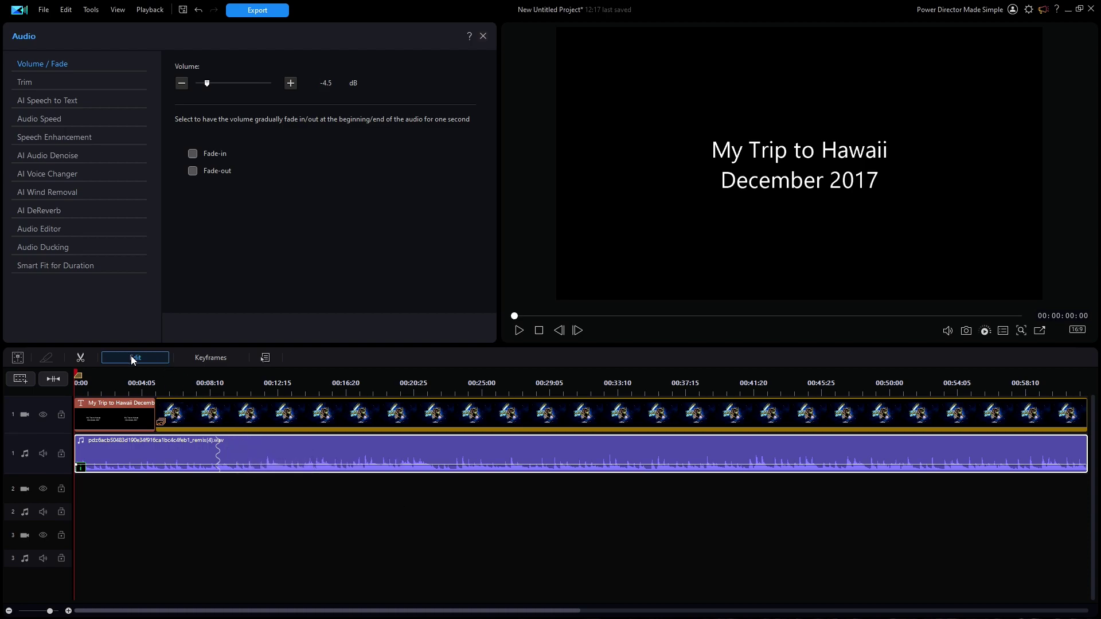
{"action": "left_click", "coordinate": [36, 64]}
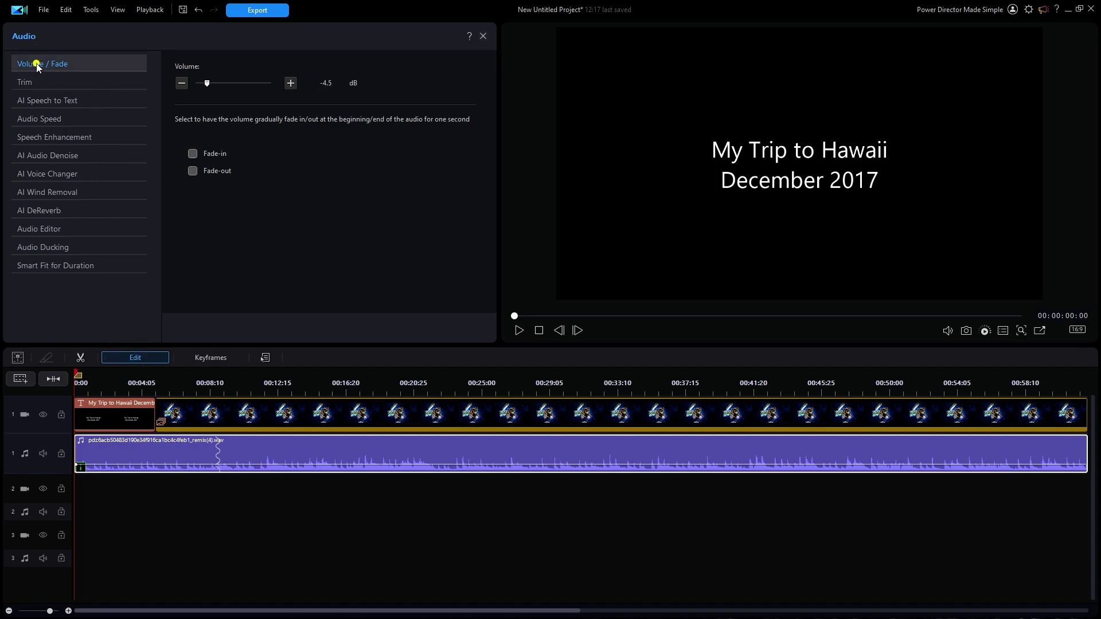
{"action": "left_click", "coordinate": [192, 153]}
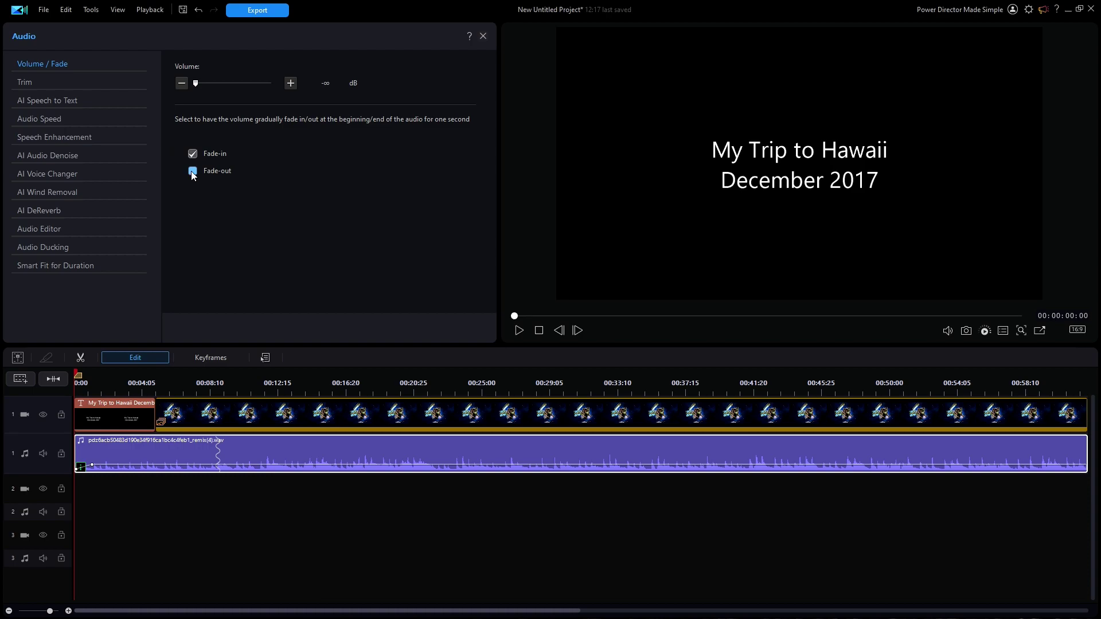
{"action": "left_click", "coordinate": [193, 171]}
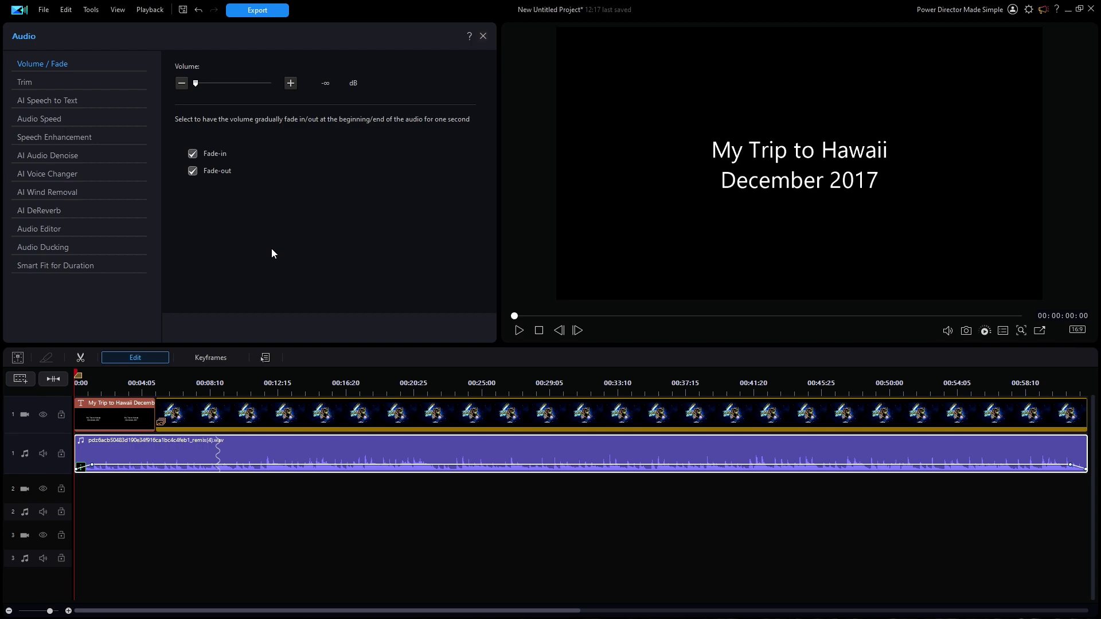
- Move the My Trip to Hawaii title from video track 1 to the start of video track 2 and close its settings
{"action": "left_click", "coordinate": [107, 420]}
{"action": "left_click_drag", "start_coordinate": [108, 418], "coordinate": [108, 507]}
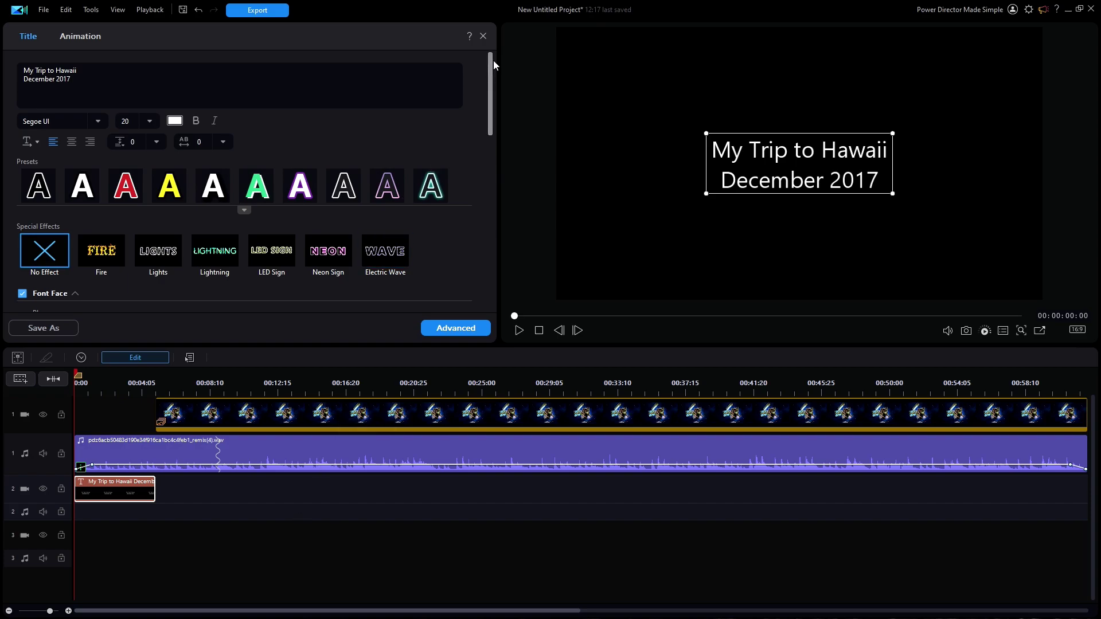
{"action": "left_click", "coordinate": [483, 35]}
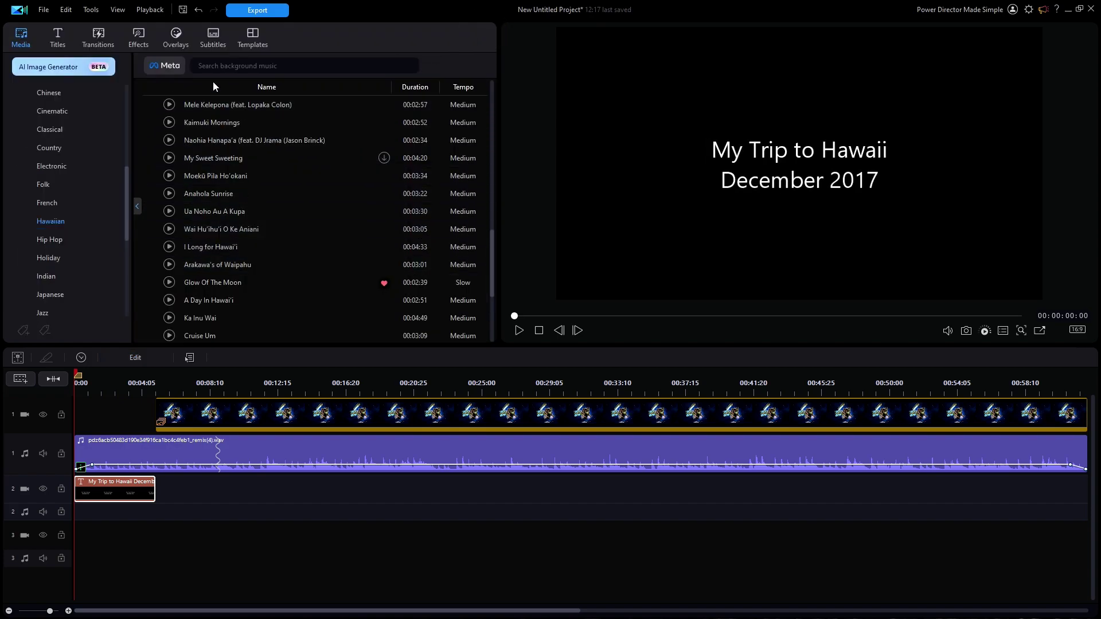
- Place the Parasol Sunset travel sticker at the start of video track 1, behind the title, and play the opening from the beginning
{"action": "left_click", "coordinate": [177, 35]}
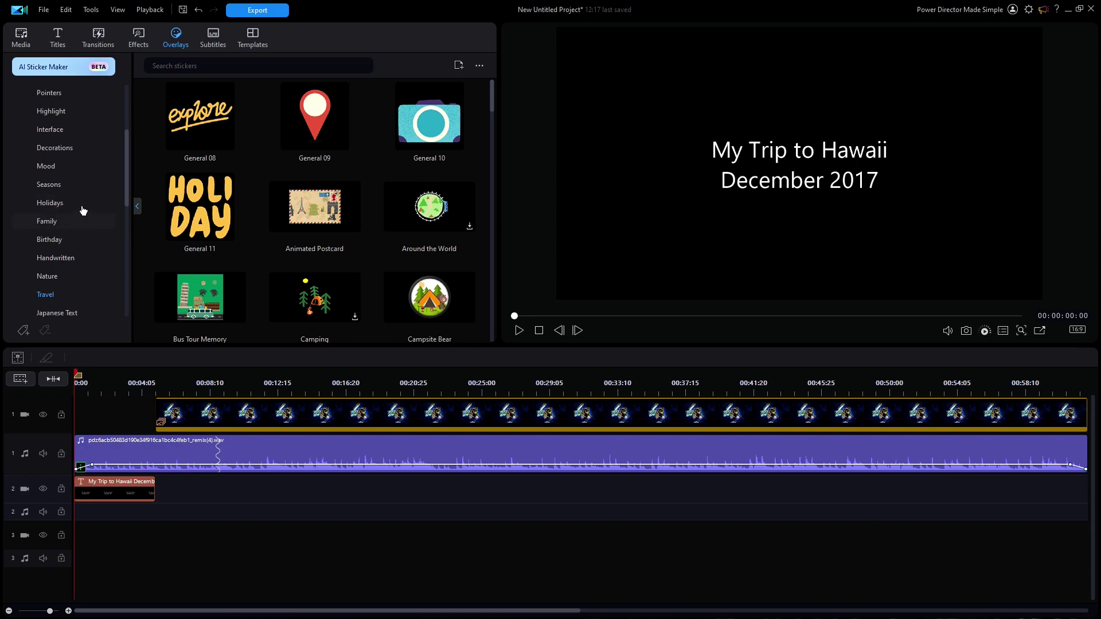
{"action": "left_click", "coordinate": [45, 295]}
{"action": "left_click_drag", "start_coordinate": [491, 98], "coordinate": [481, 149]}
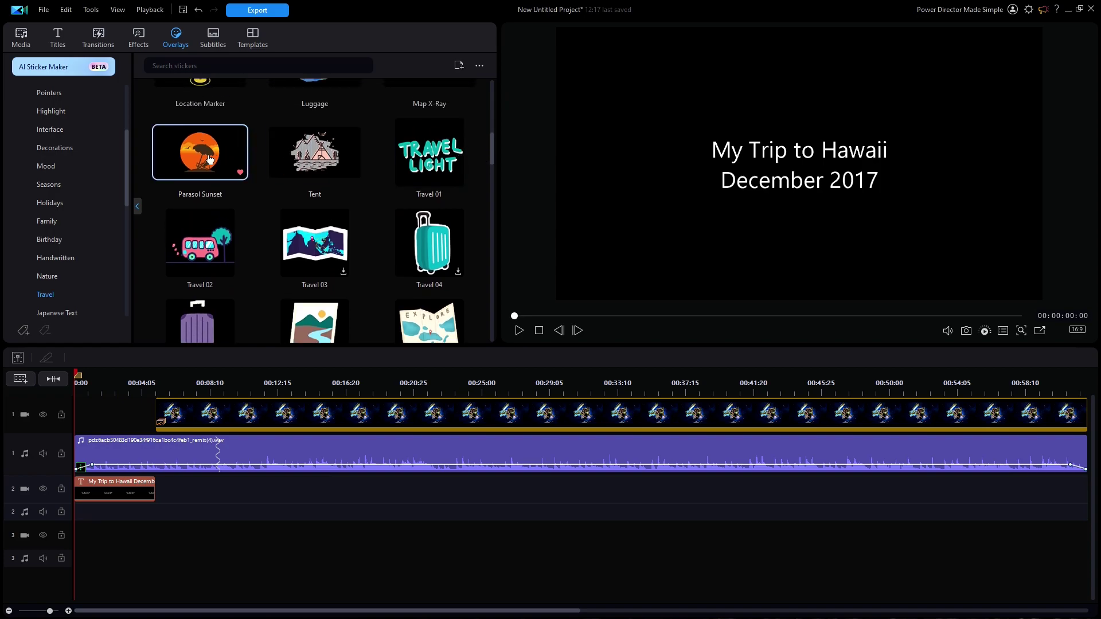
{"action": "left_click_drag", "start_coordinate": [205, 154], "coordinate": [78, 424]}
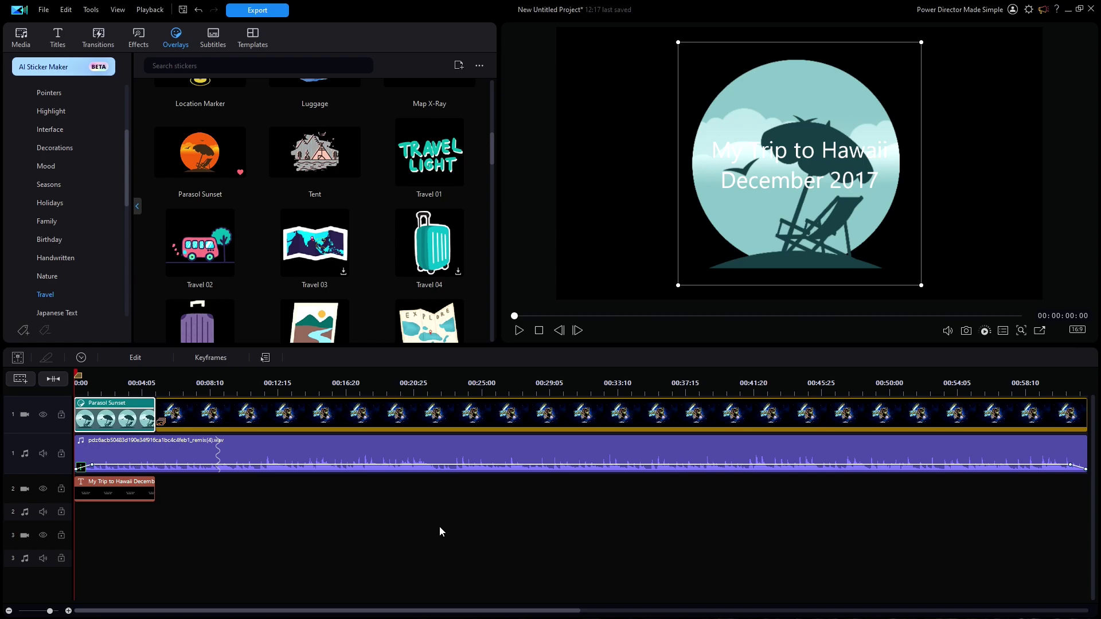
{"action": "left_click", "coordinate": [539, 330]}
{"action": "left_click", "coordinate": [519, 331]}
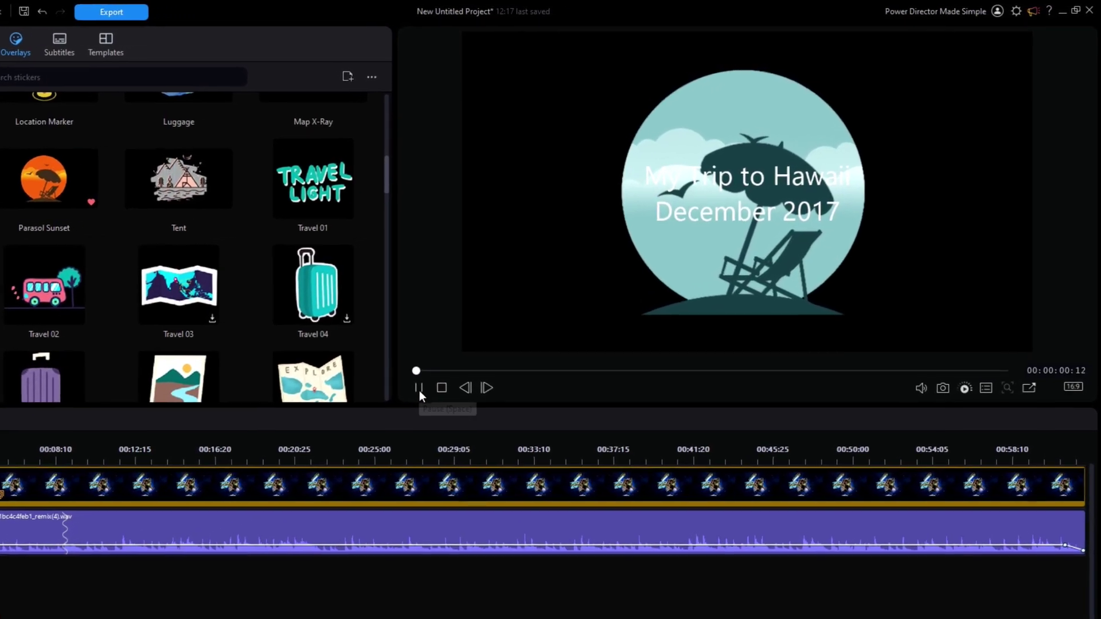